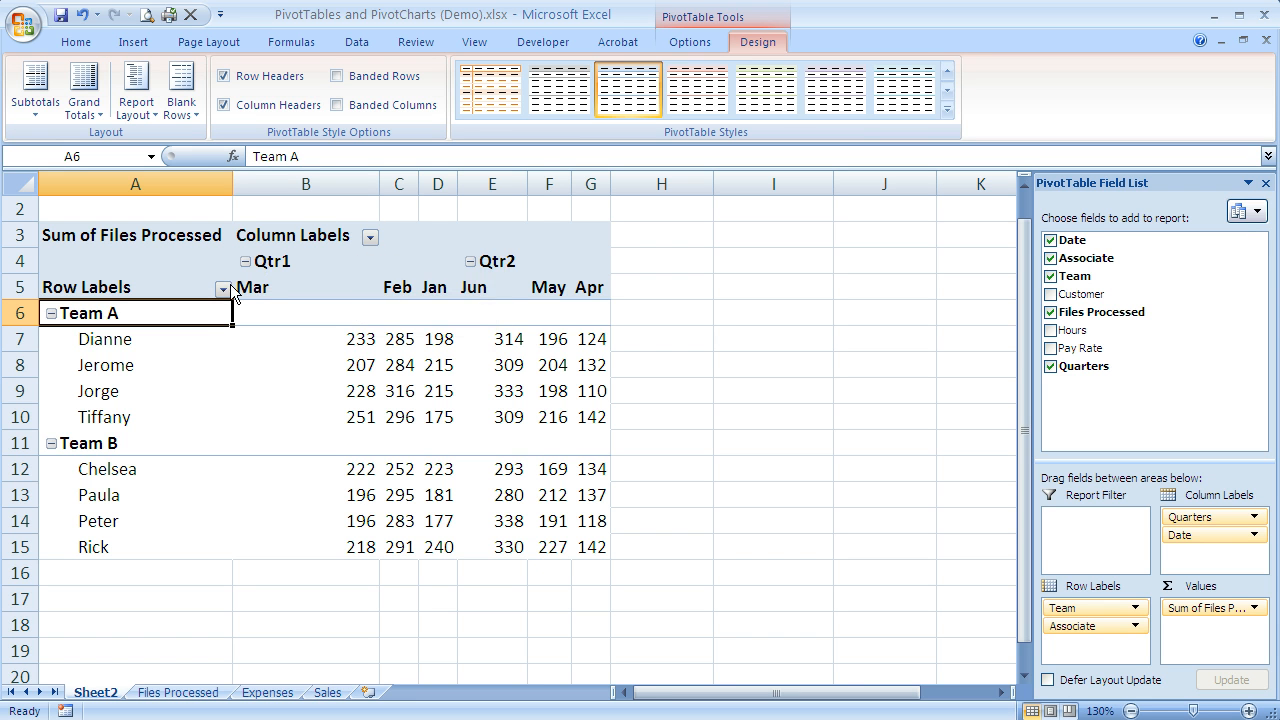
Step: Filter the PivotTable's row labels by the Associate field to exclude the third associate in Team A
click(223, 289)
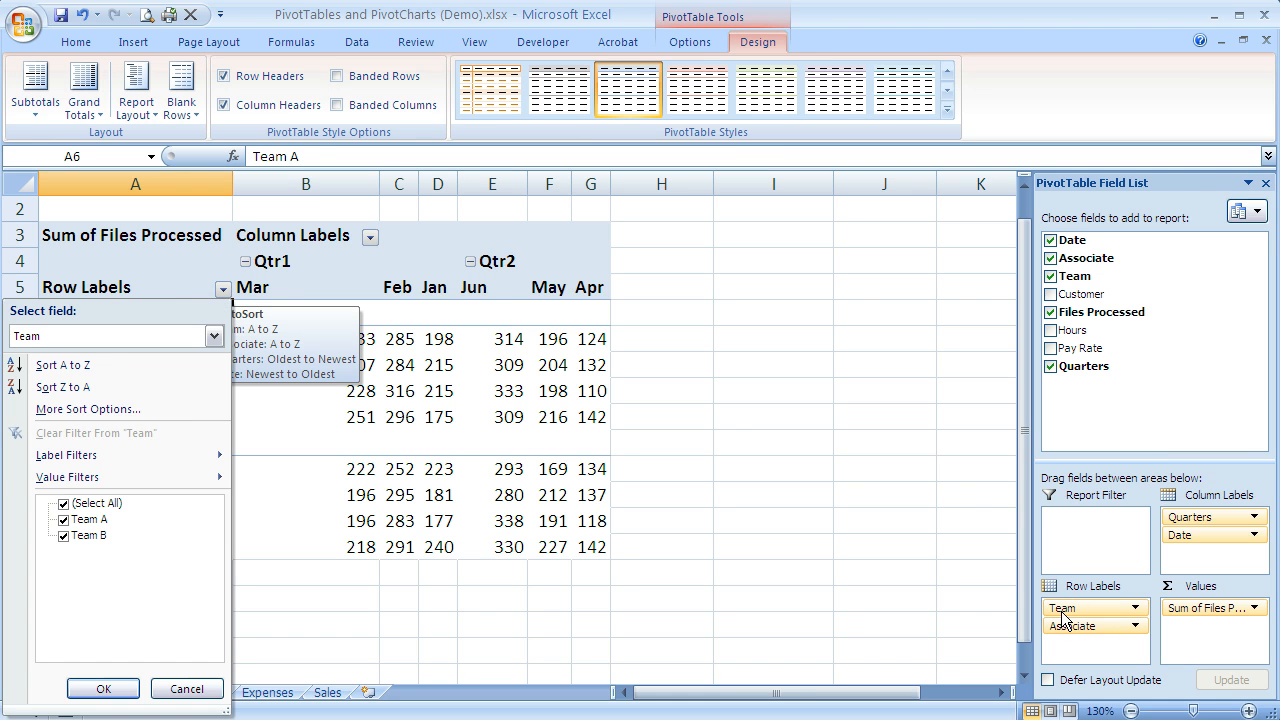
click(213, 337)
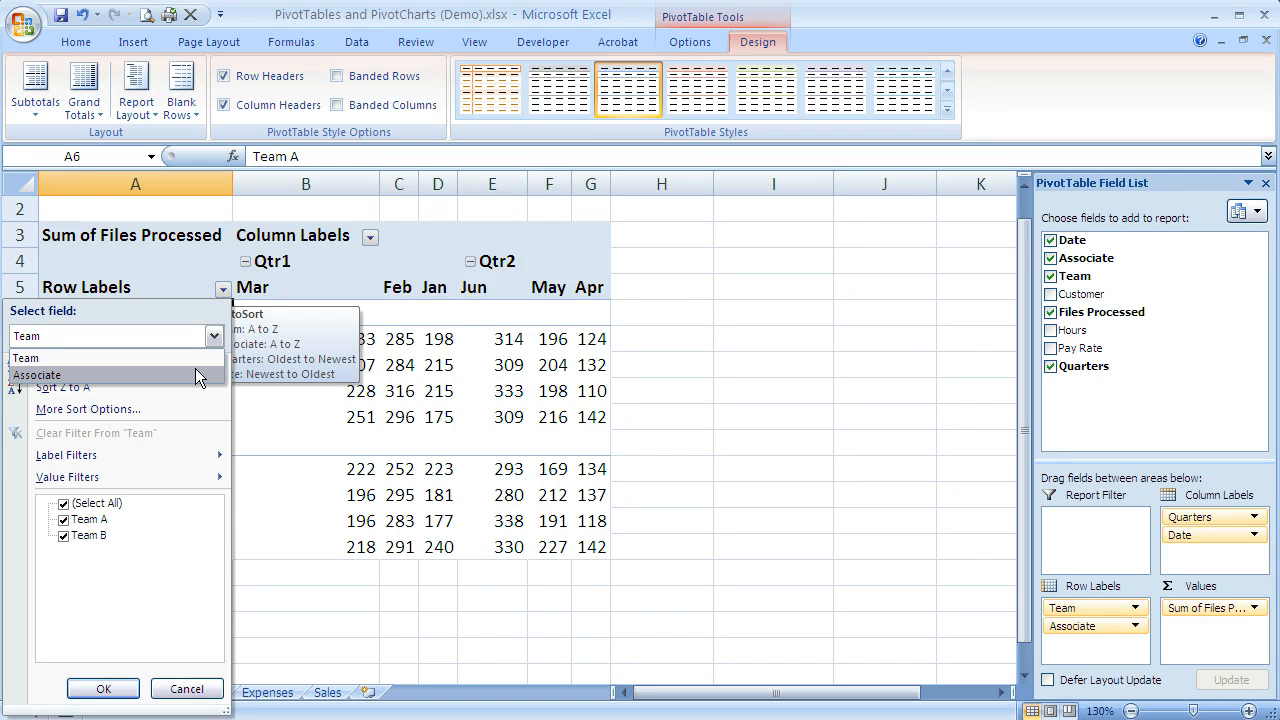
click(197, 376)
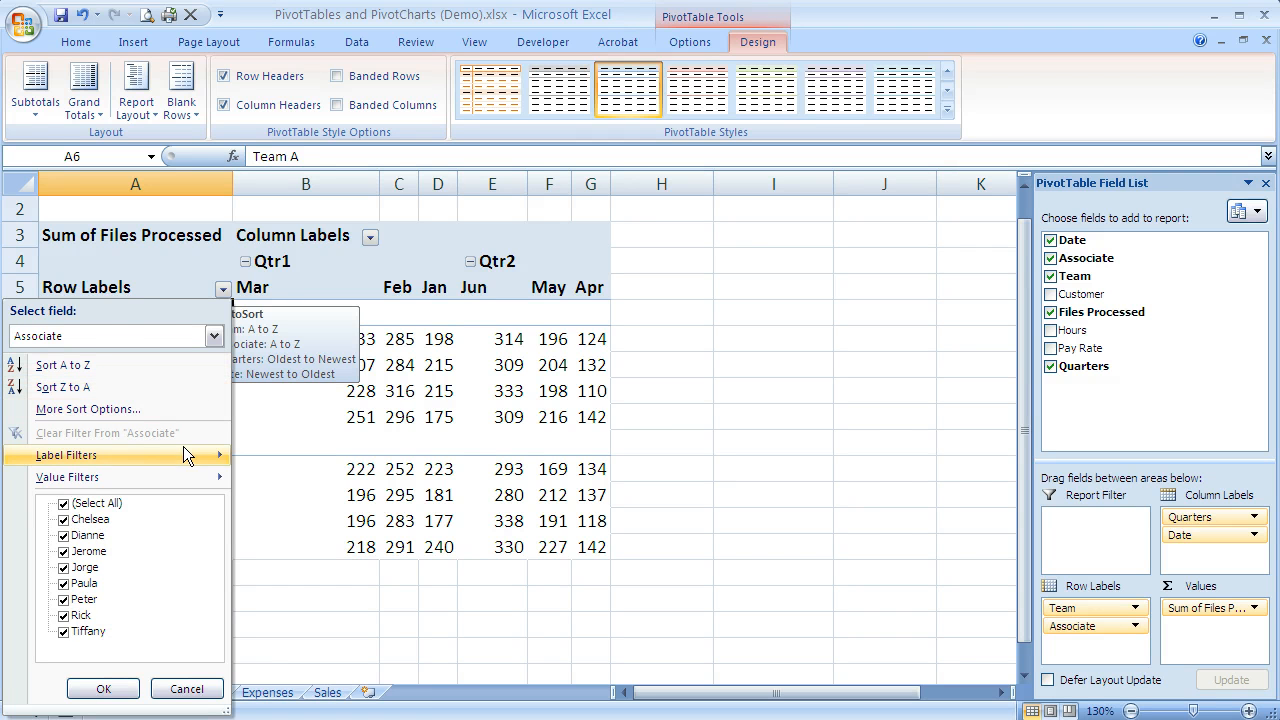
click(66, 568)
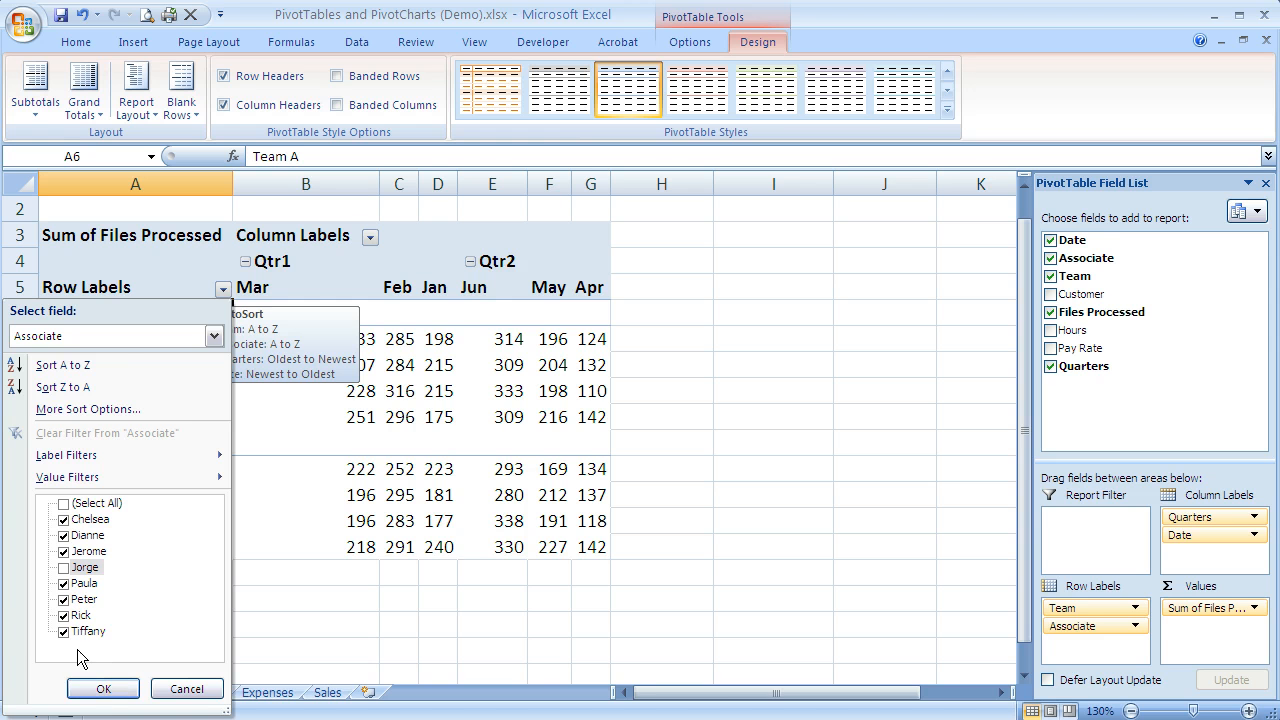
click(100, 689)
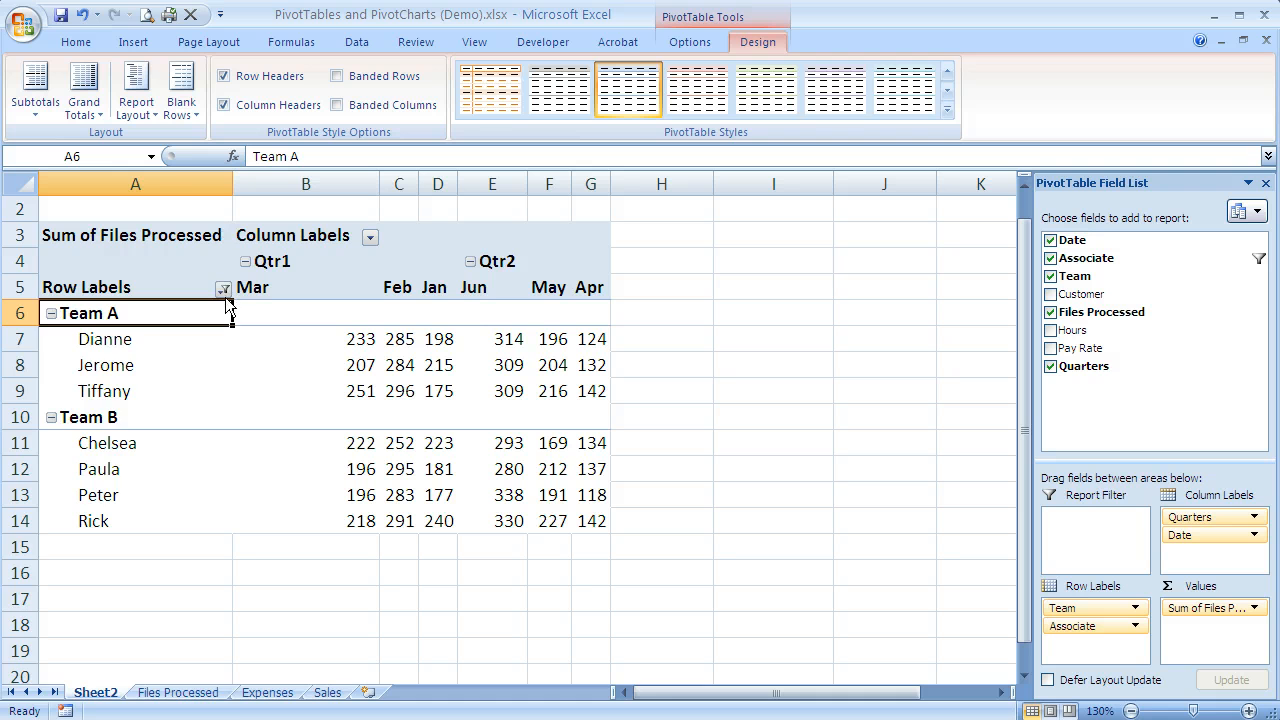
Step: Reselect all associates in the row labels' Associate filter
click(224, 289)
click(215, 336)
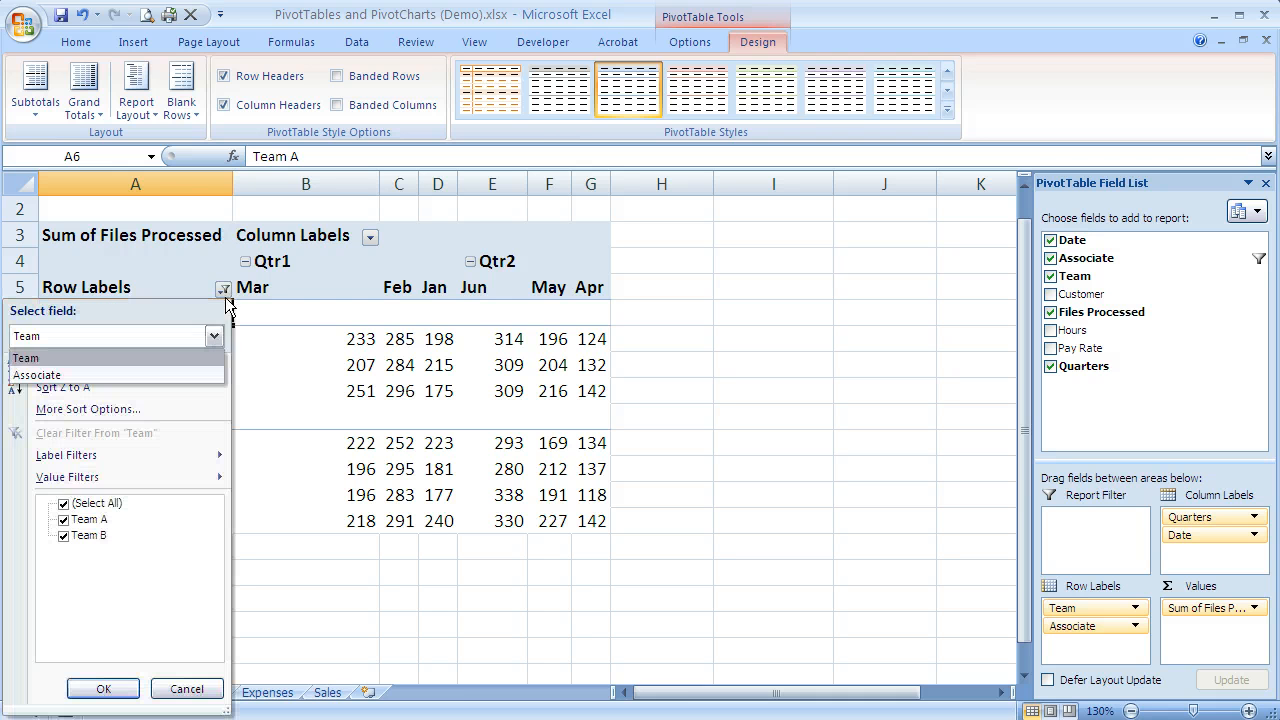
click(209, 375)
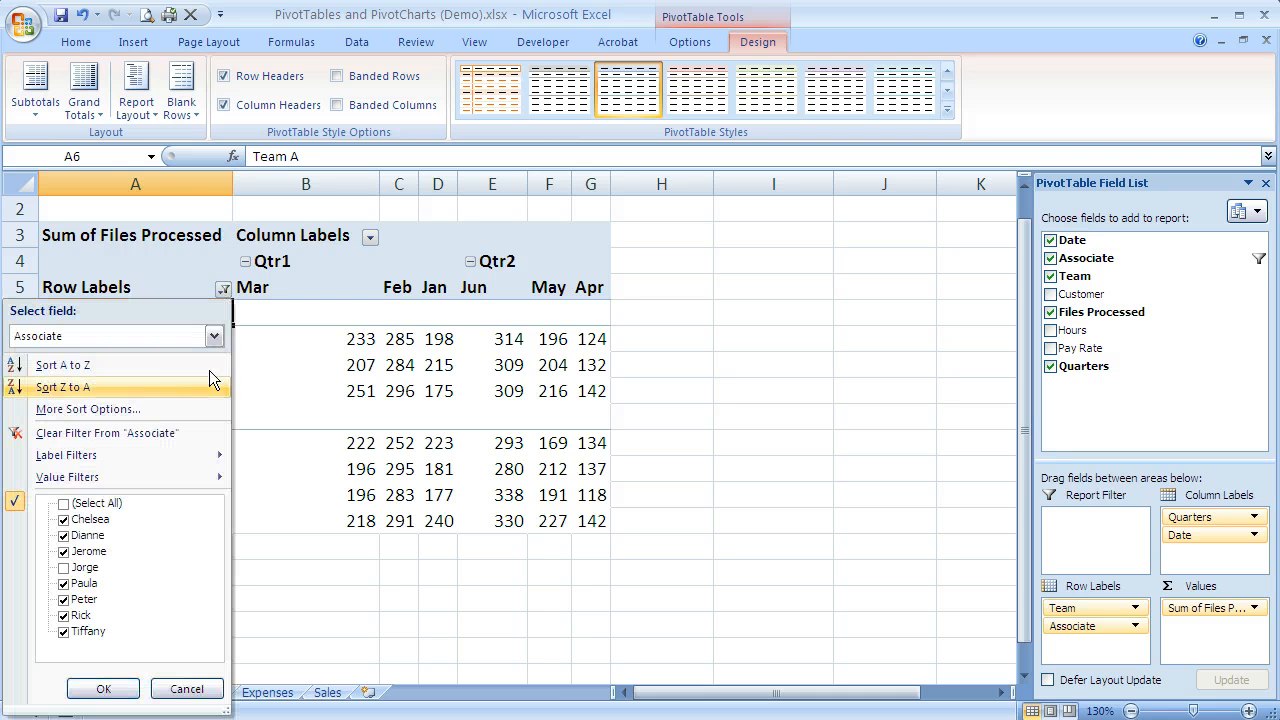
click(64, 504)
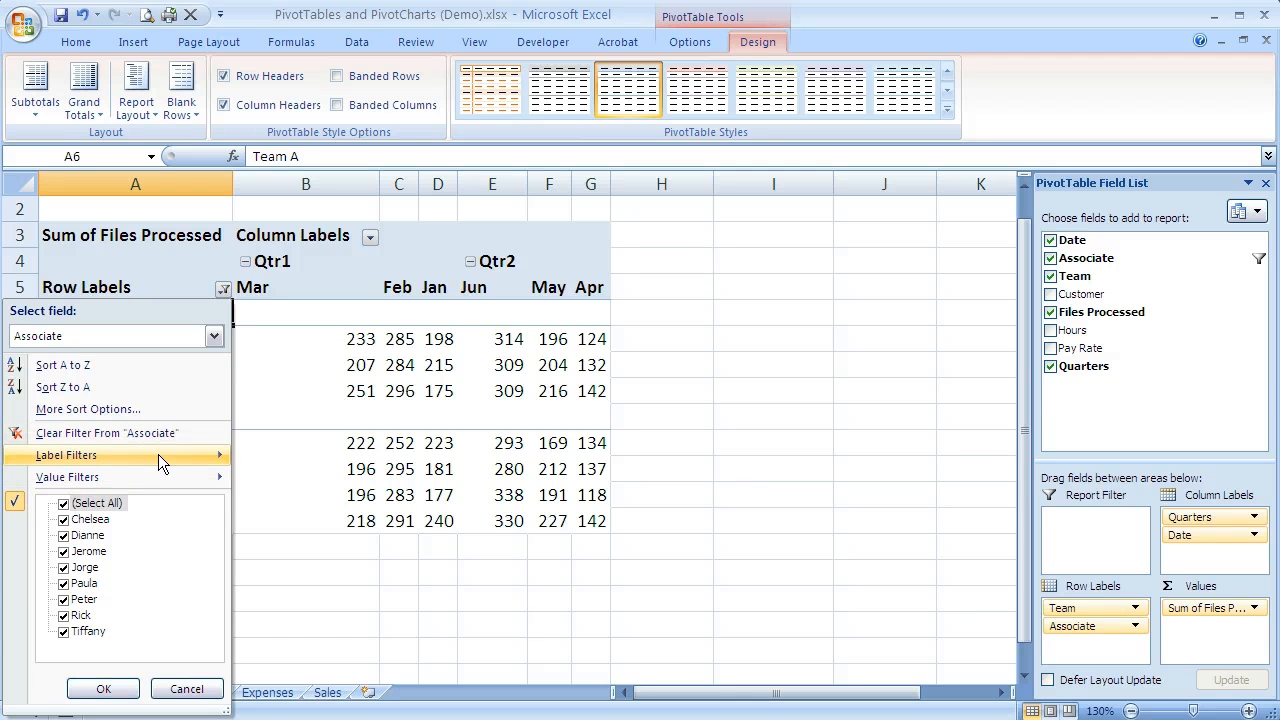
Step: Apply a Top 10 value filter to Associate that shows the top 2 items by Sum of Files Processed
mouse_move(160, 458)
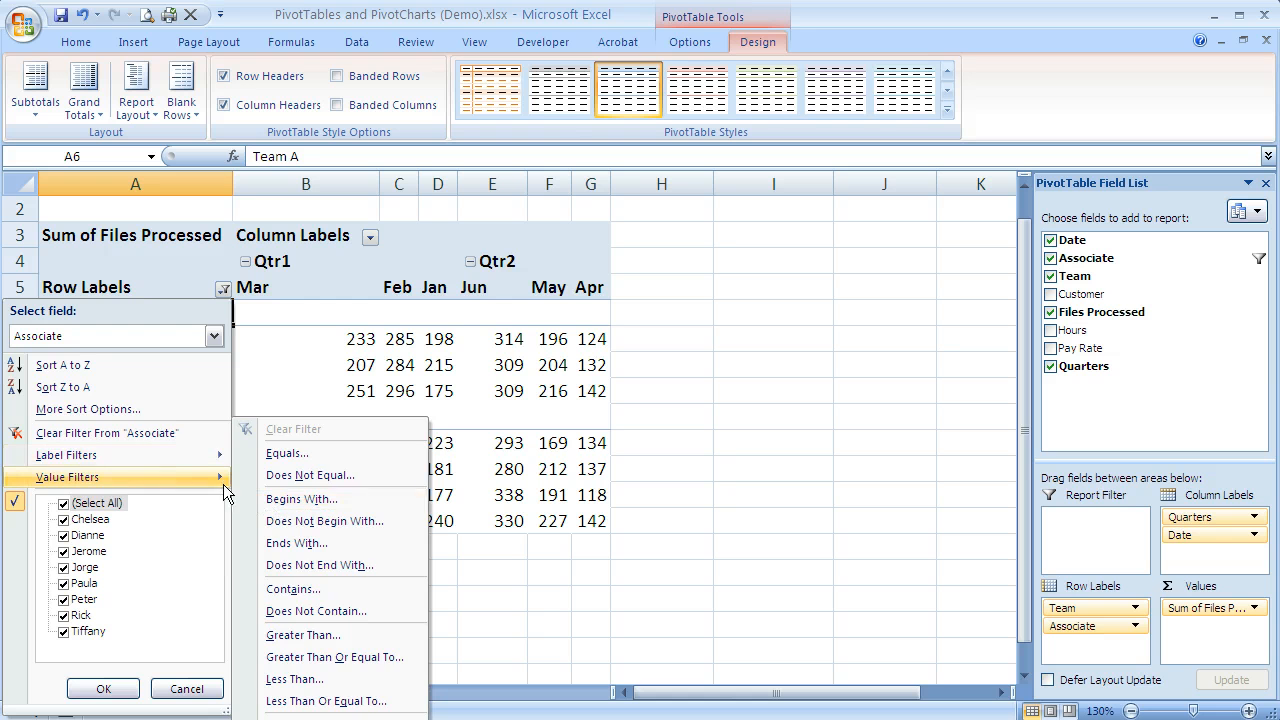
mouse_move(215, 481)
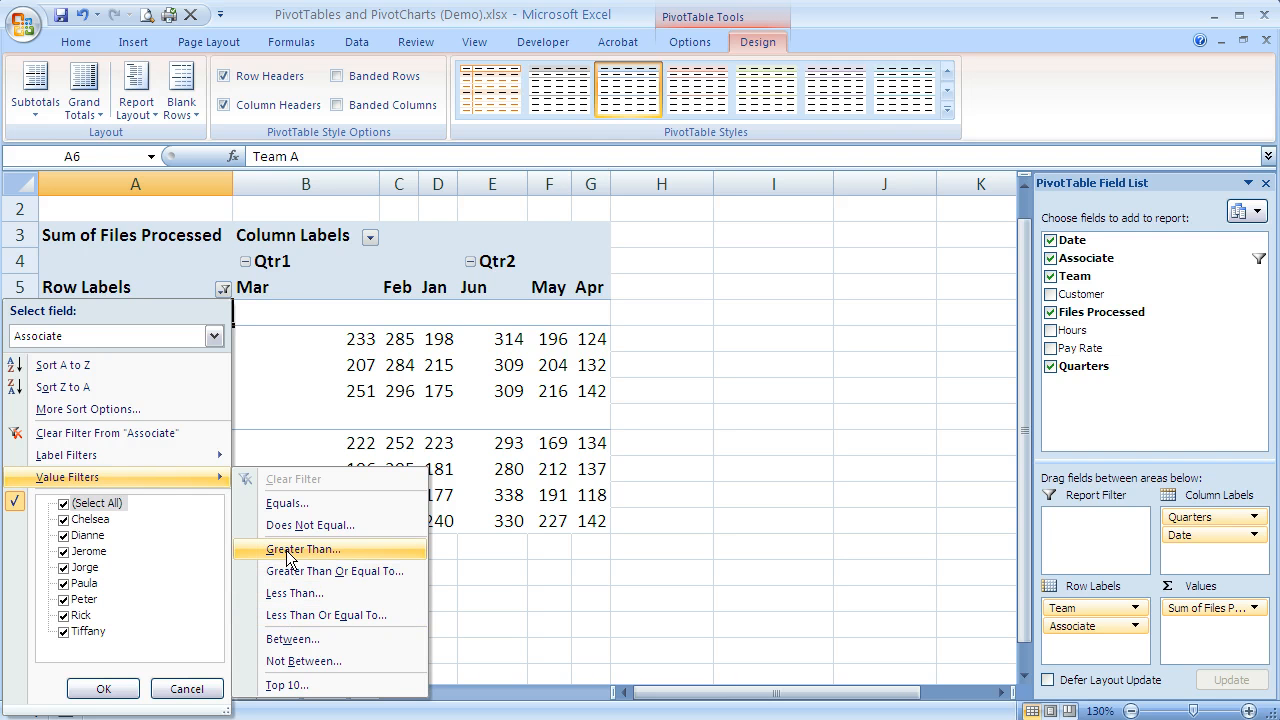
click(303, 686)
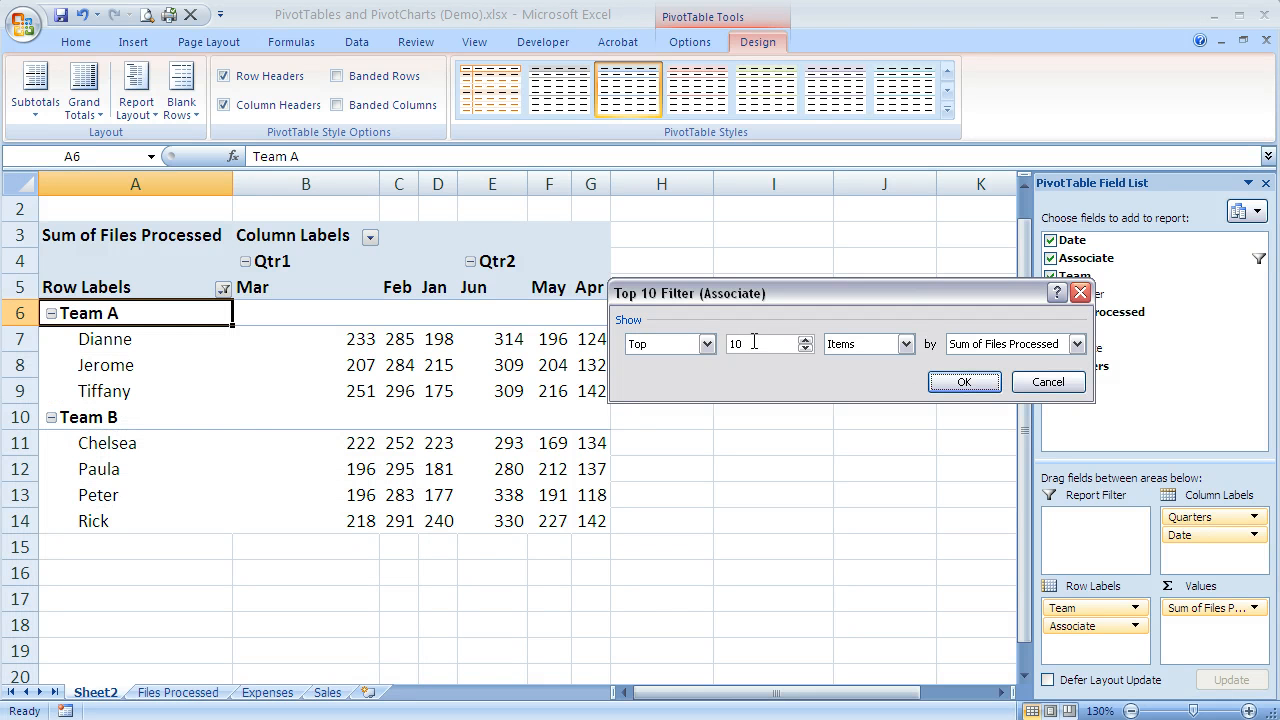
drag(754, 343, 722, 343)
text(2)
click(707, 345)
click(707, 345)
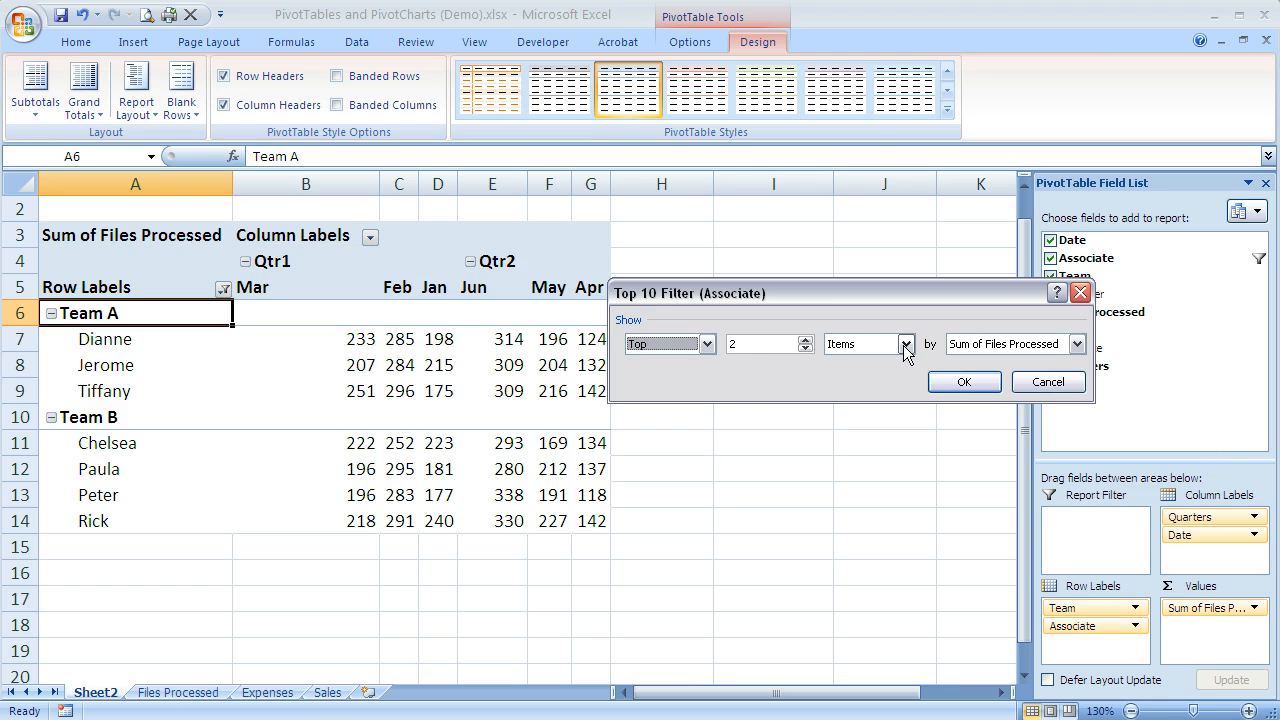
click(982, 346)
click(982, 346)
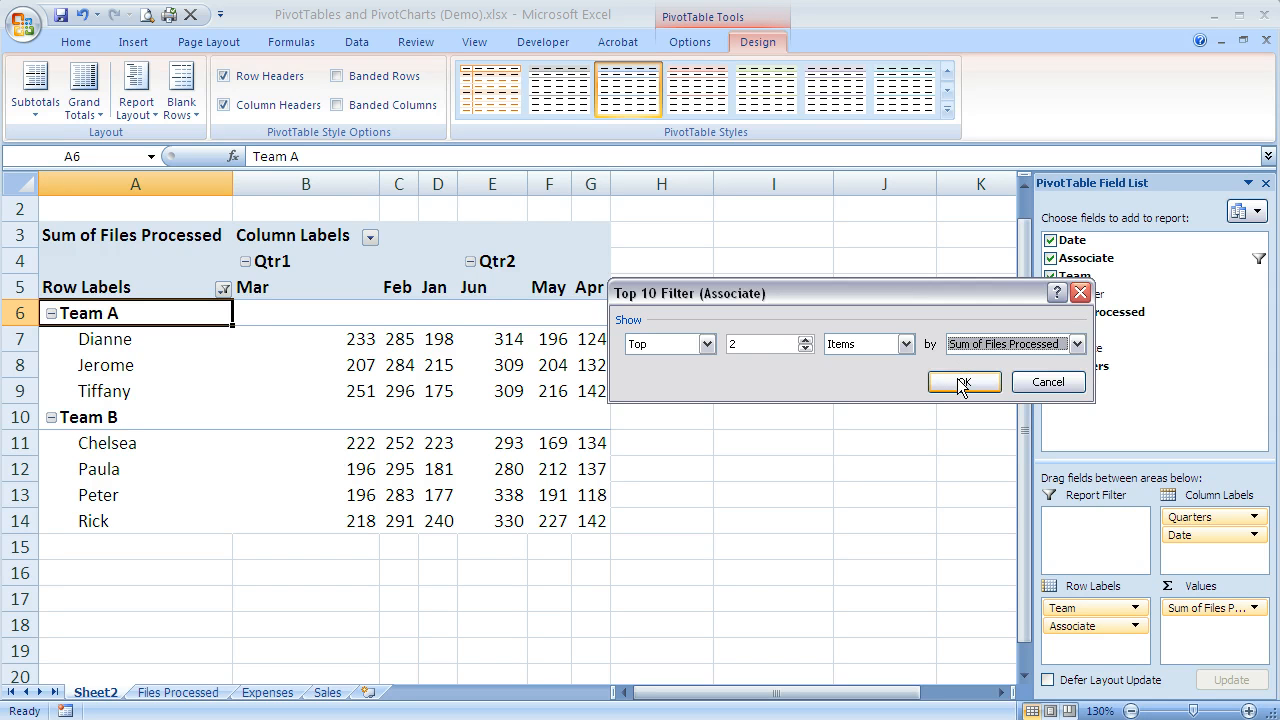
click(962, 384)
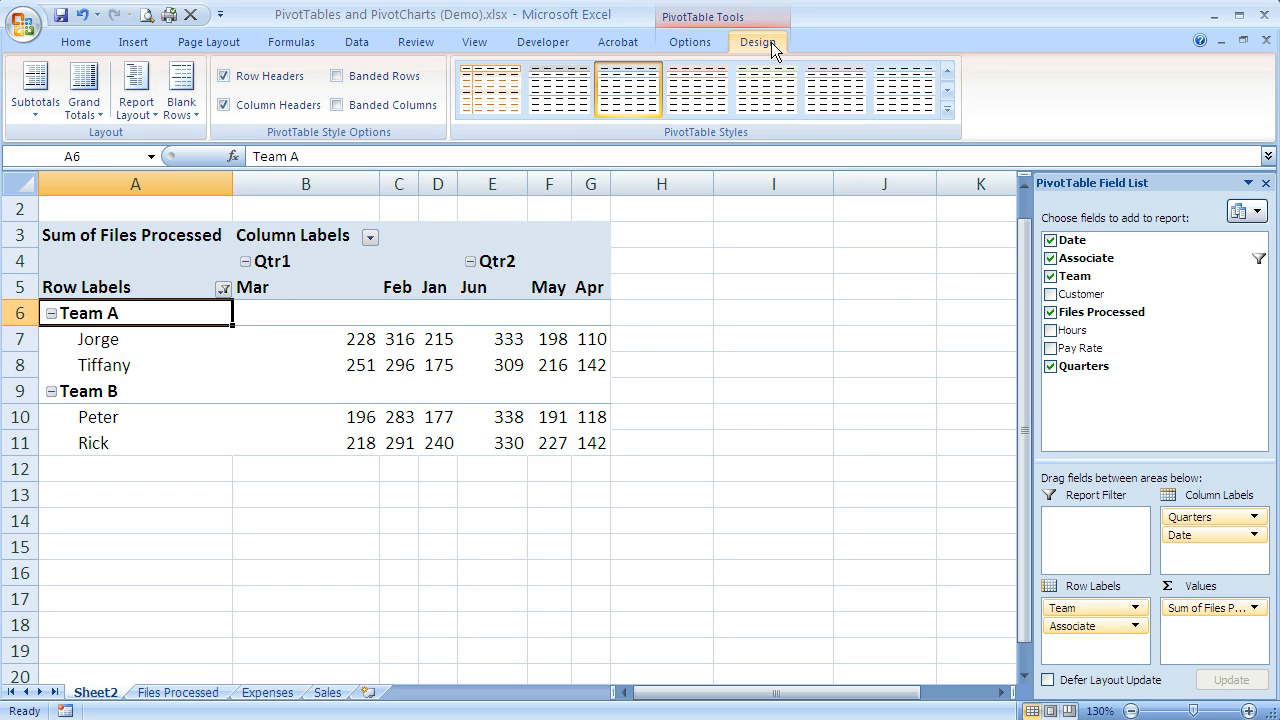
Step: Turn on the PivotTable's grand totals for both rows and columns
click(89, 110)
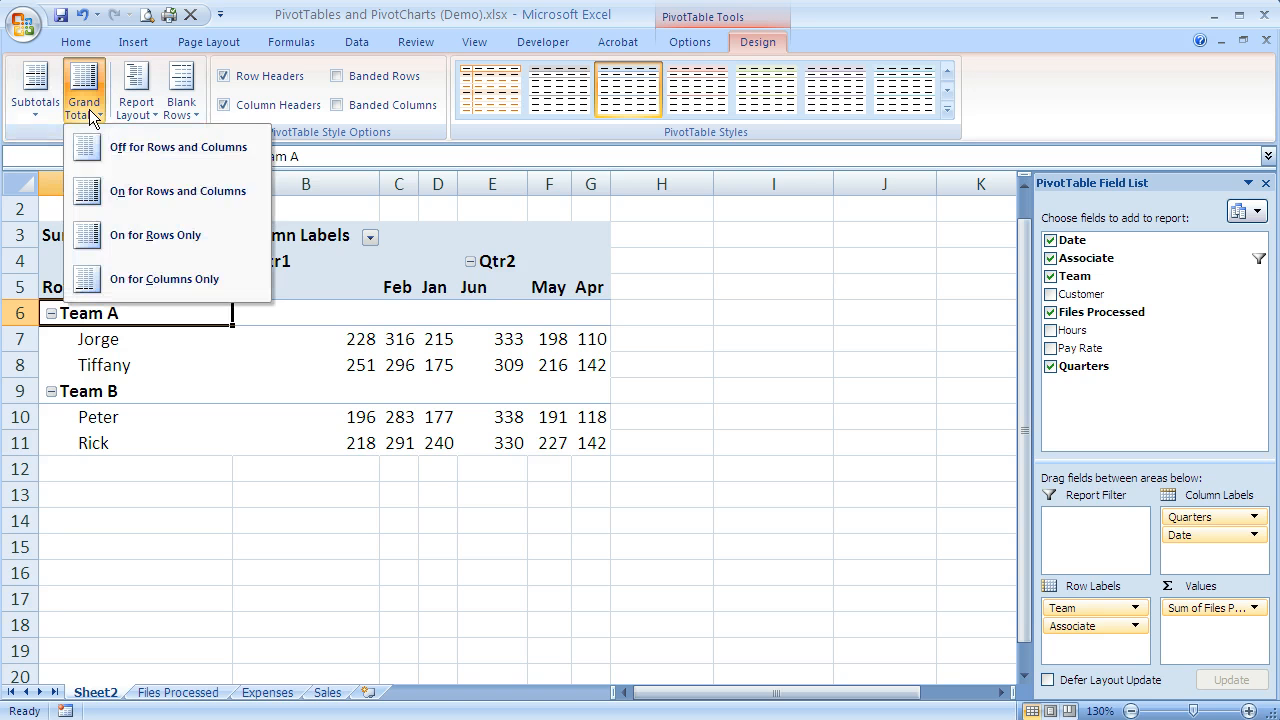
click(138, 190)
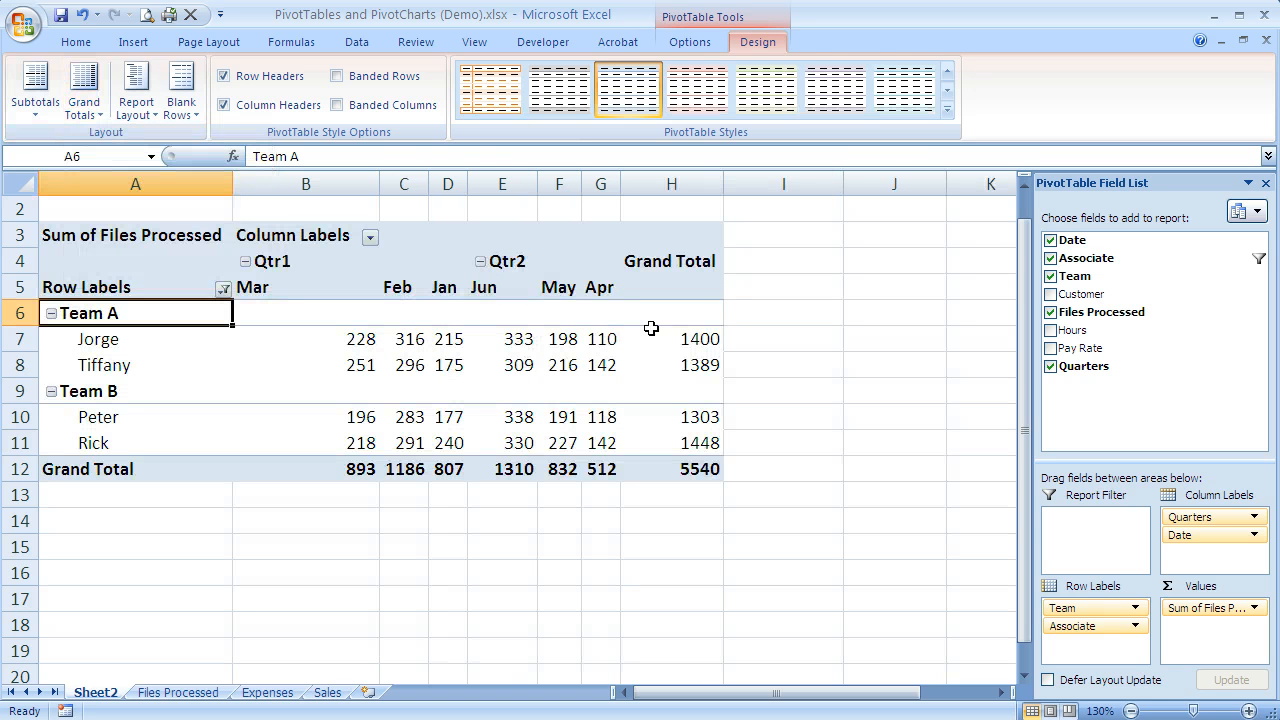
mouse_move(684, 360)
Step: Clear the filter from the Associate field in the row labels
click(223, 289)
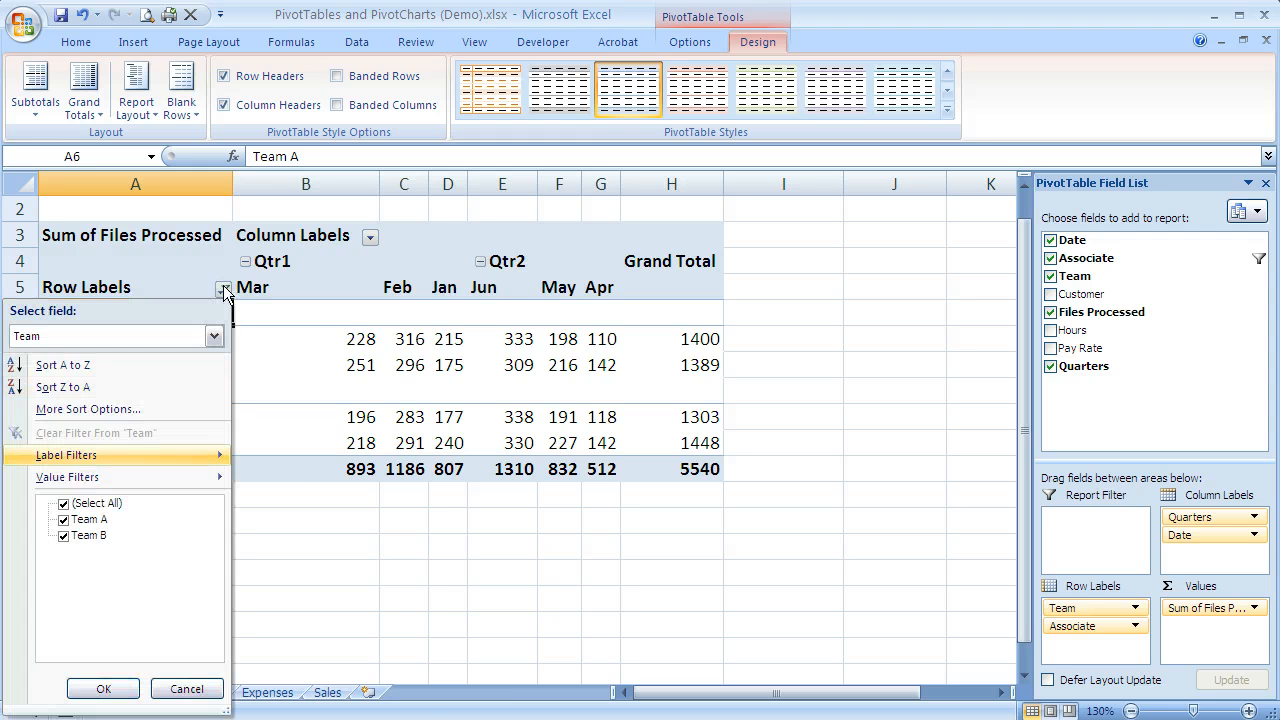
click(192, 326)
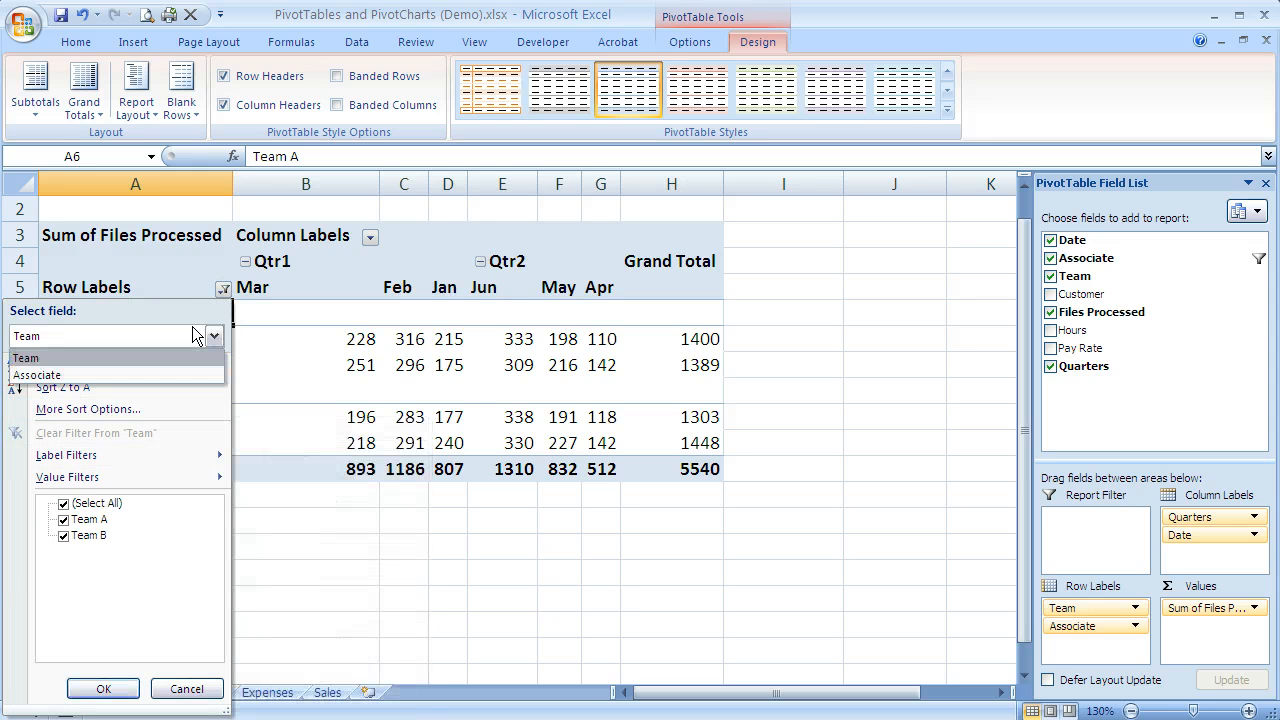
click(188, 370)
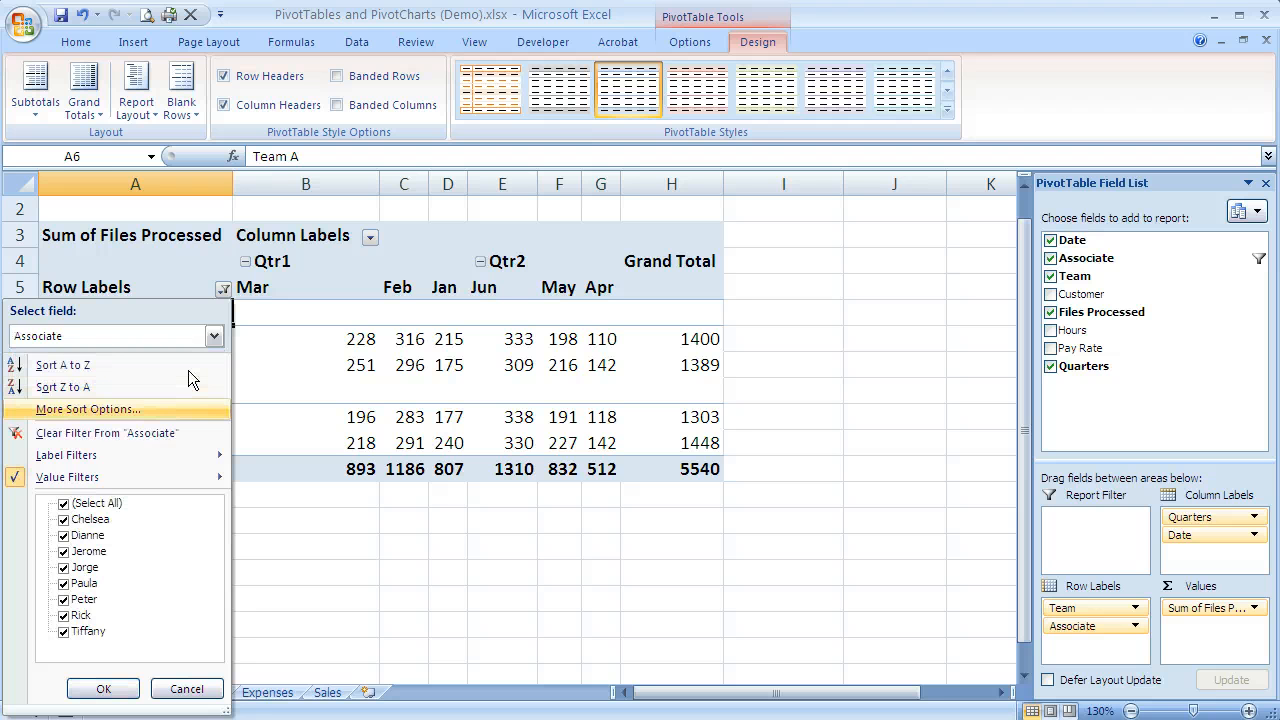
click(161, 437)
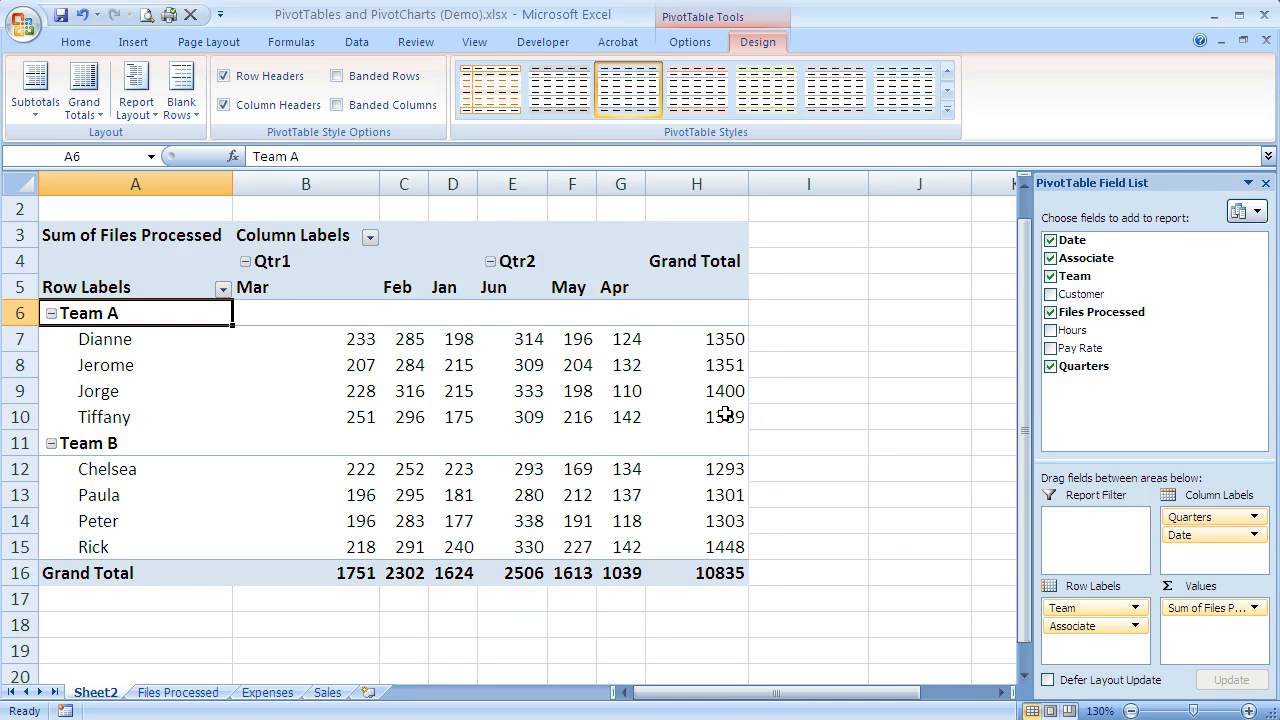
mouse_move(725, 414)
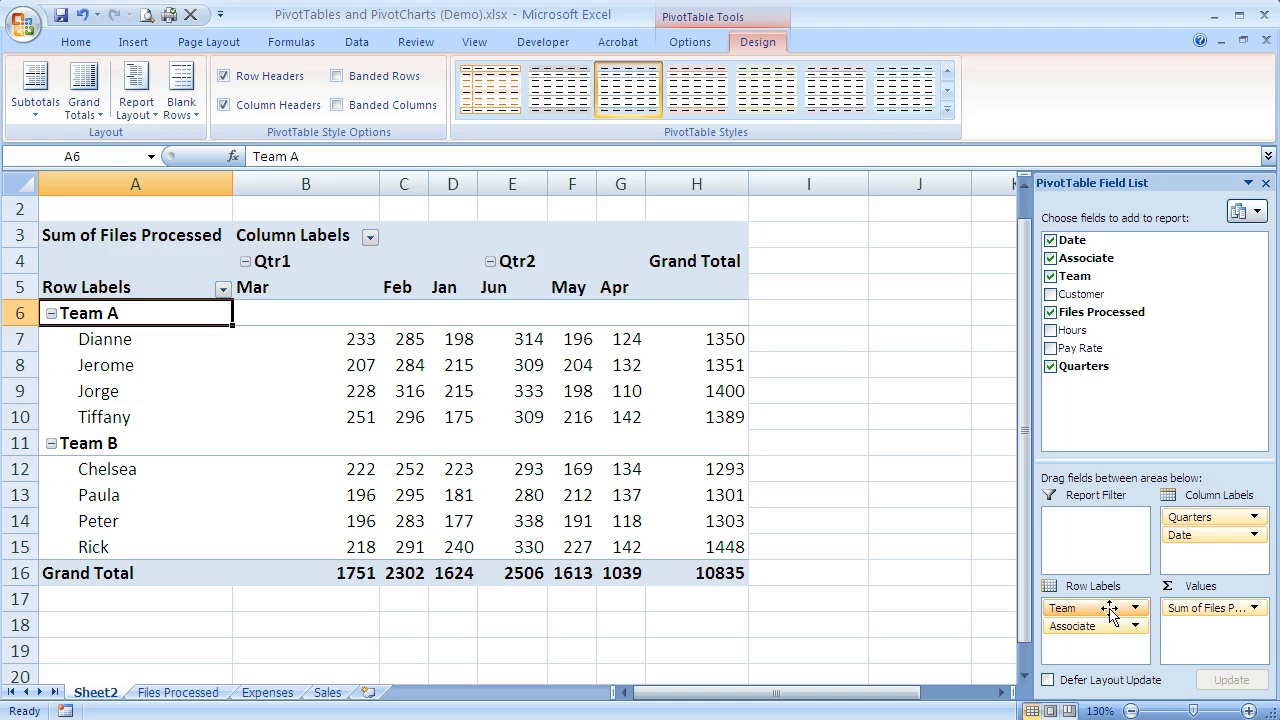
click(370, 238)
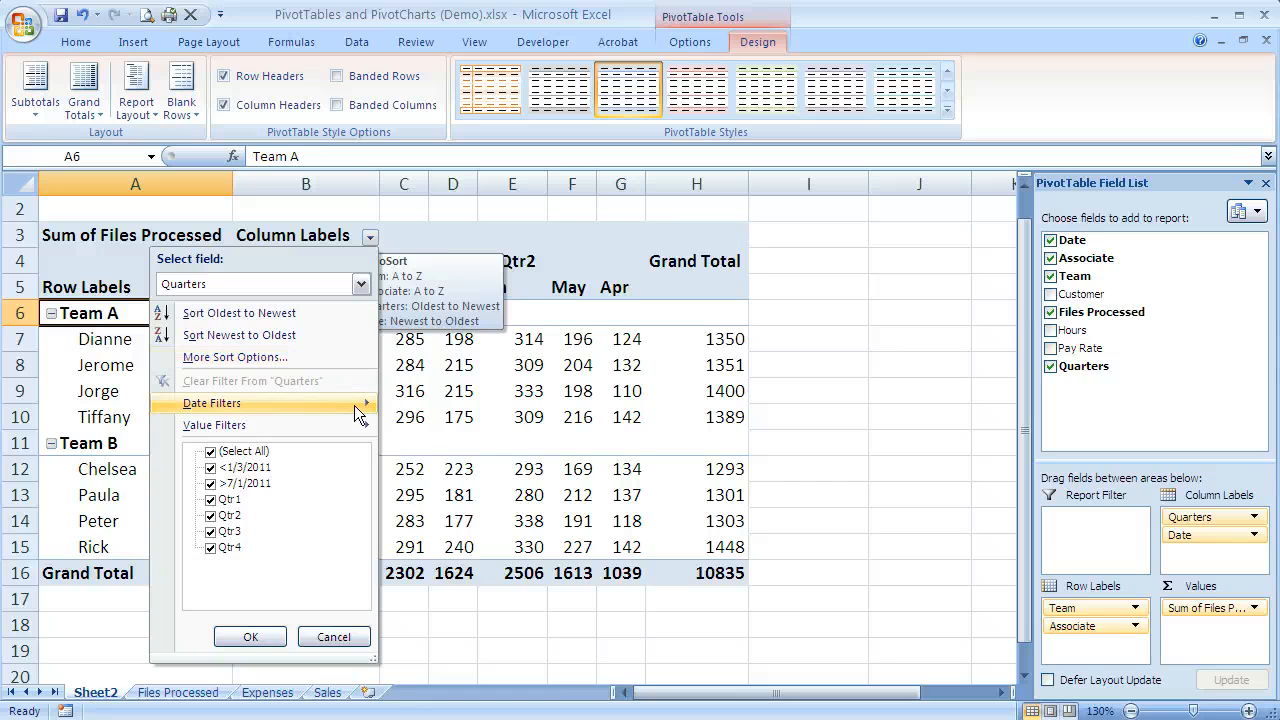
mouse_move(355, 405)
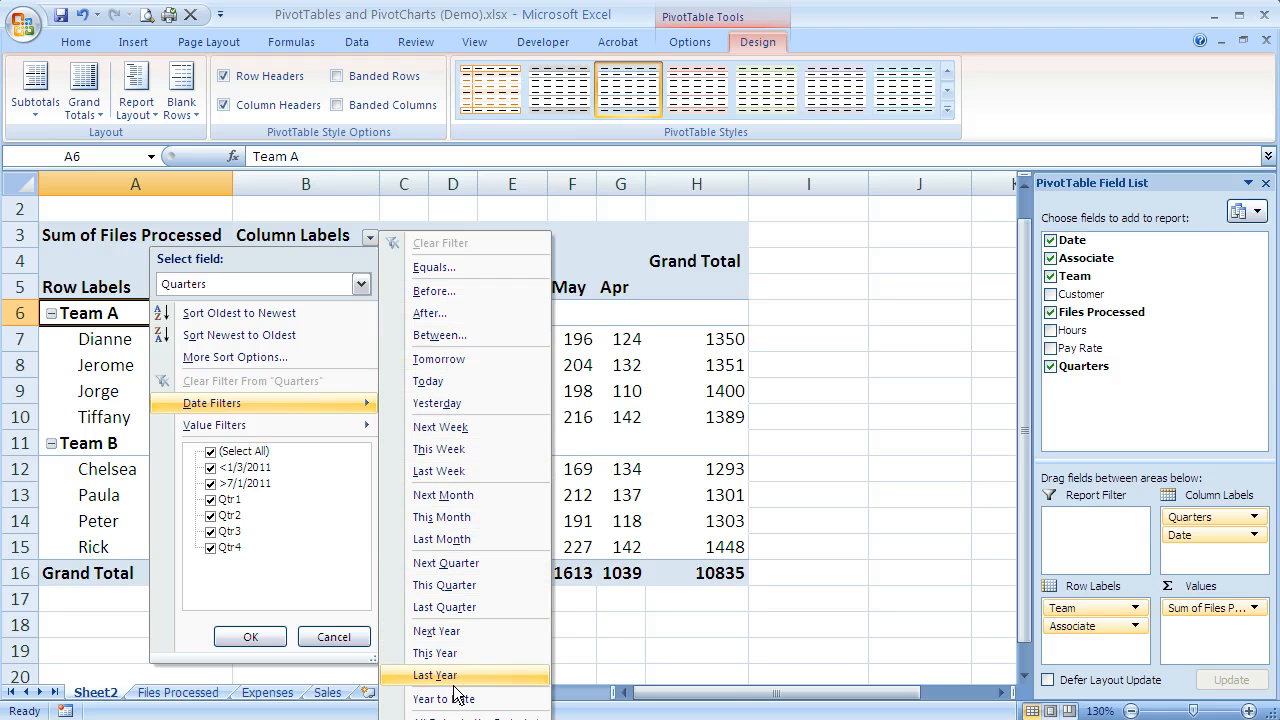
mouse_move(460, 716)
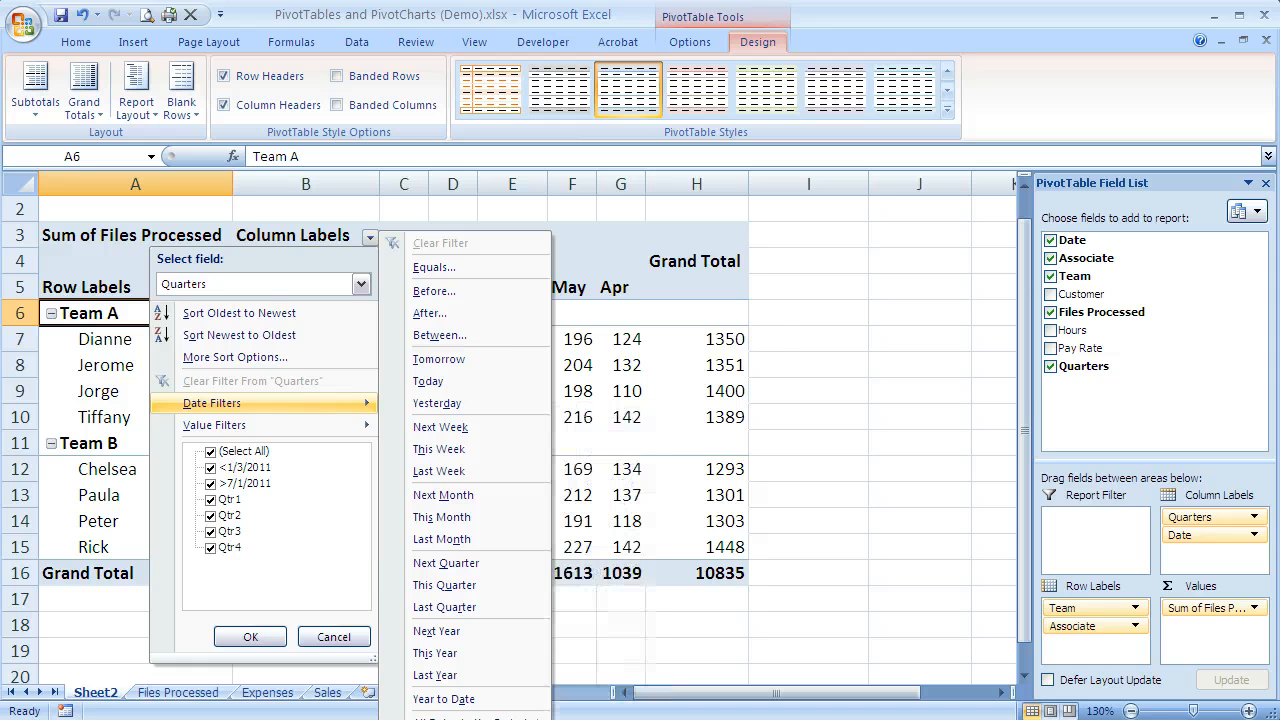
click(434, 267)
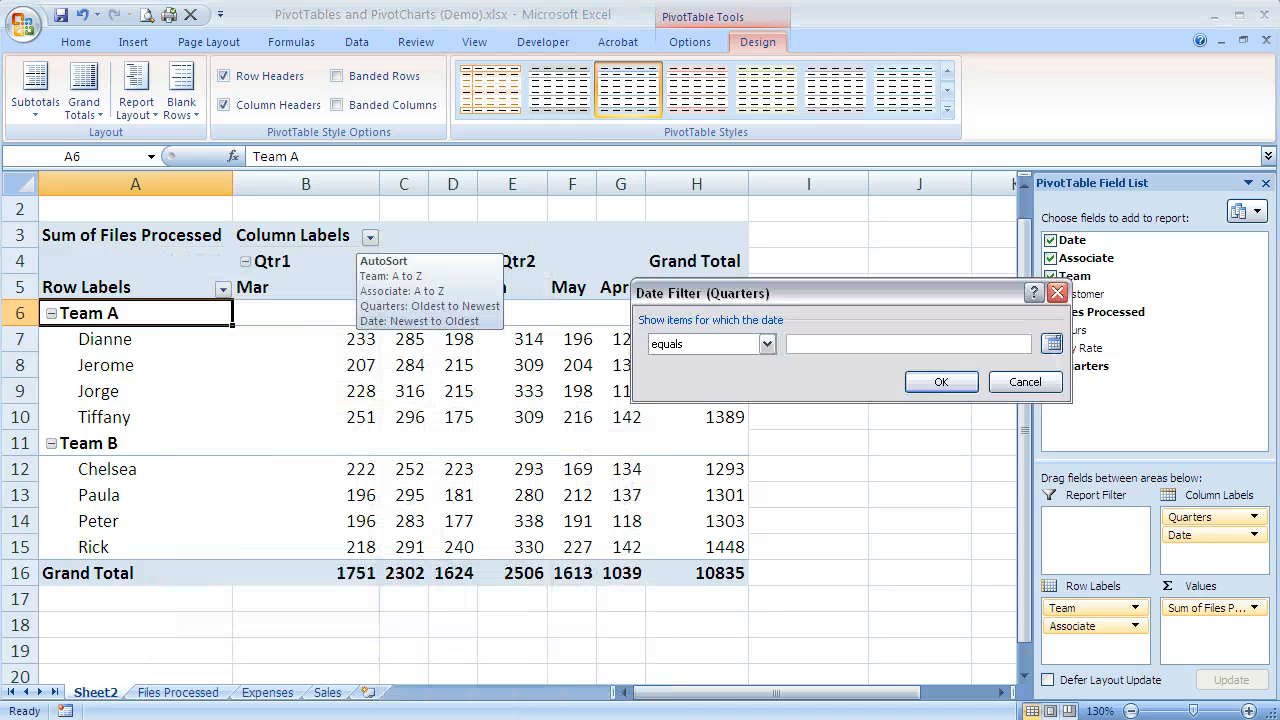
click(1025, 382)
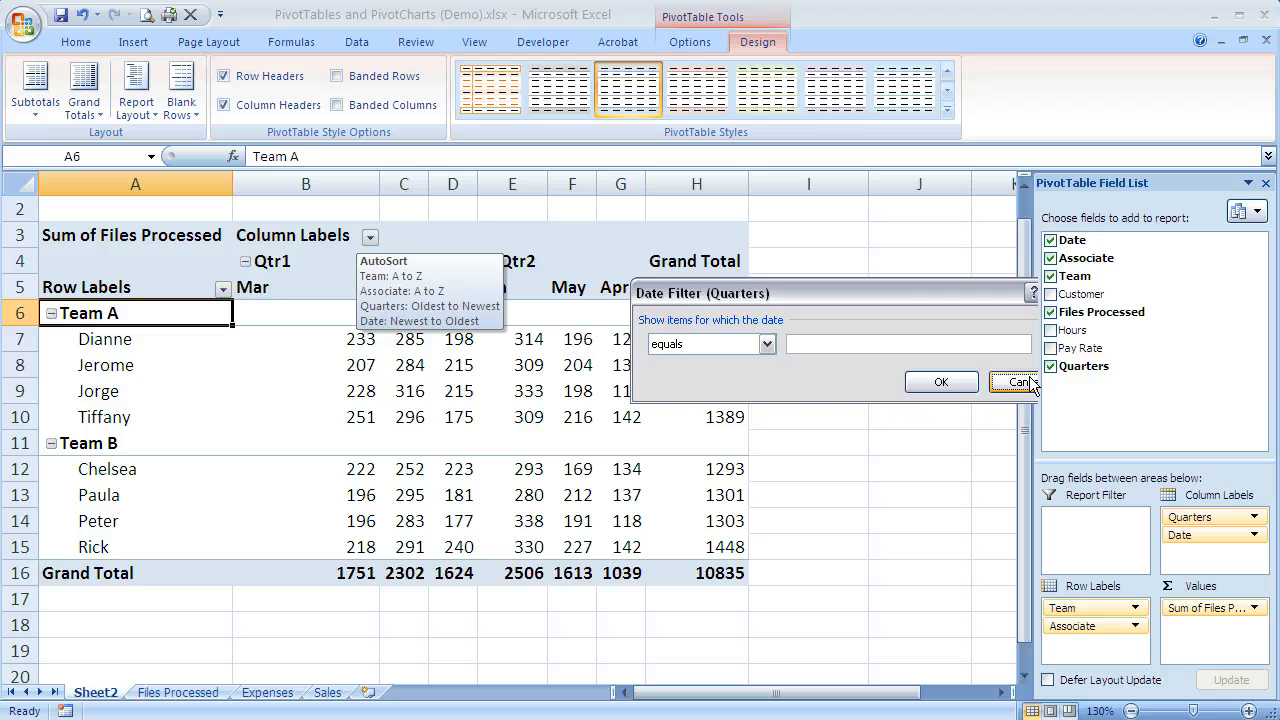
Step: Apply a date filter to the column labels' Date field that shows only dates before 4/15/2011
click(372, 238)
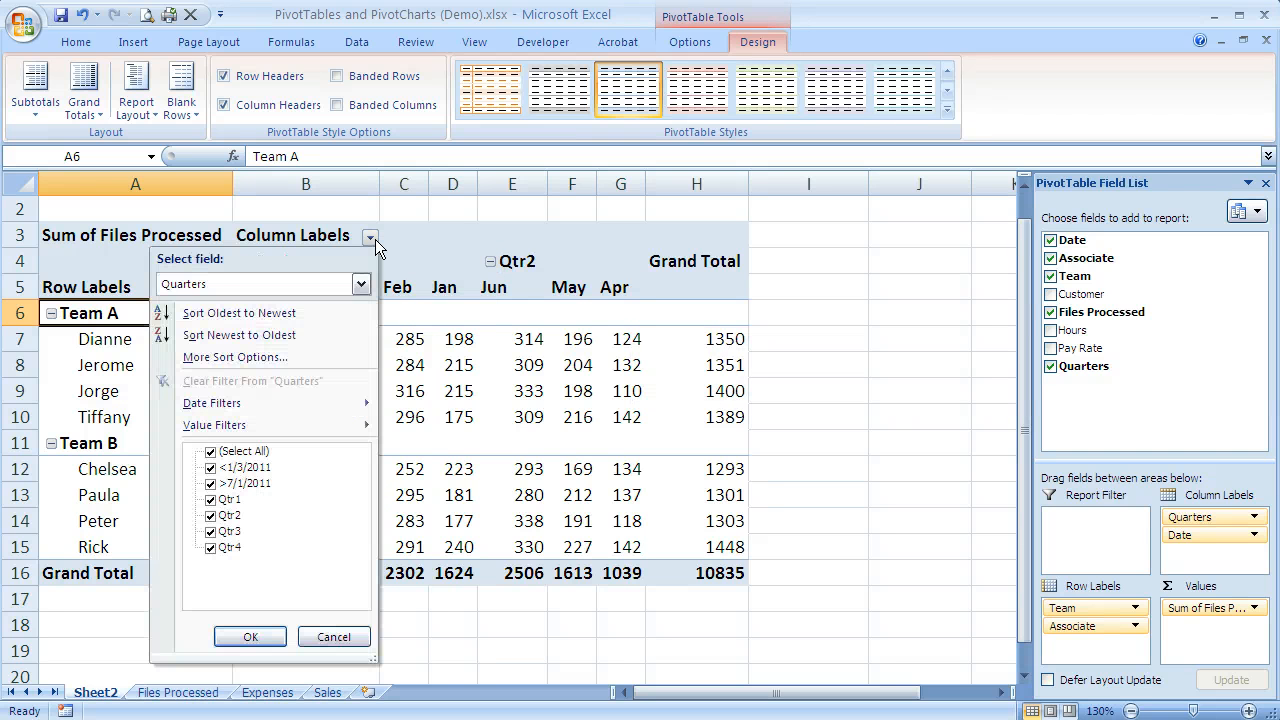
click(362, 284)
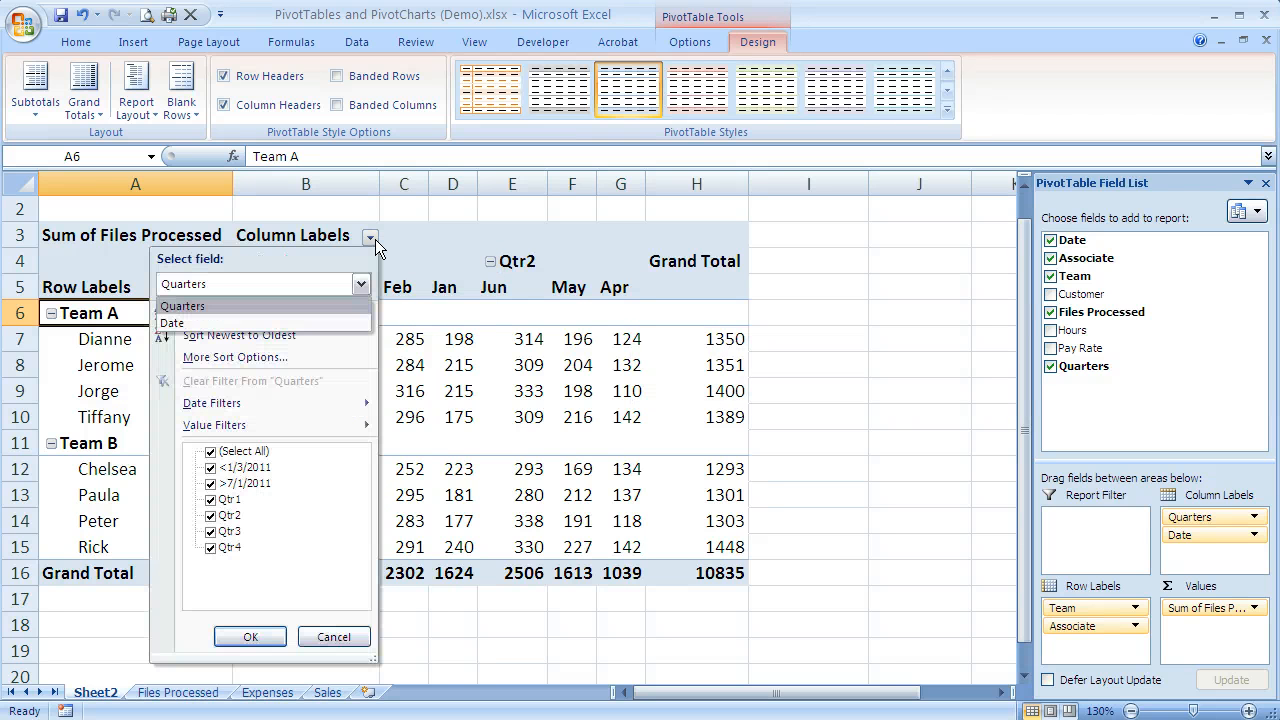
click(349, 325)
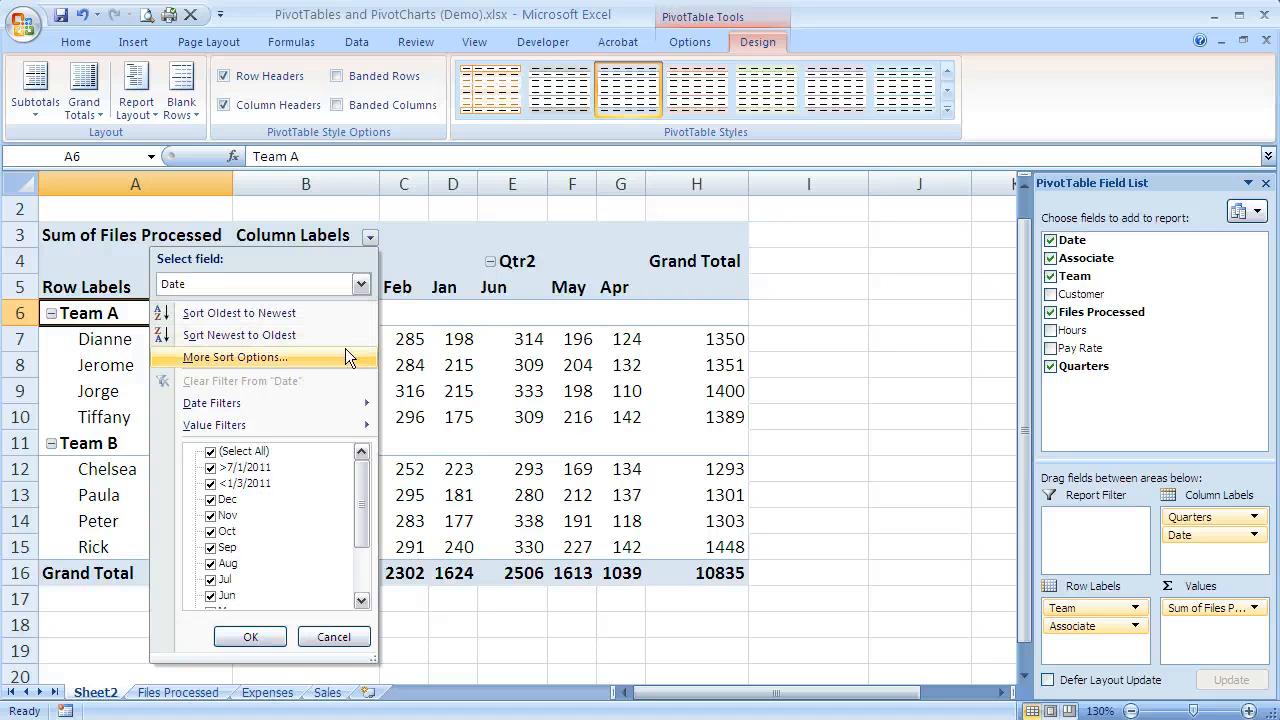
mouse_move(349, 428)
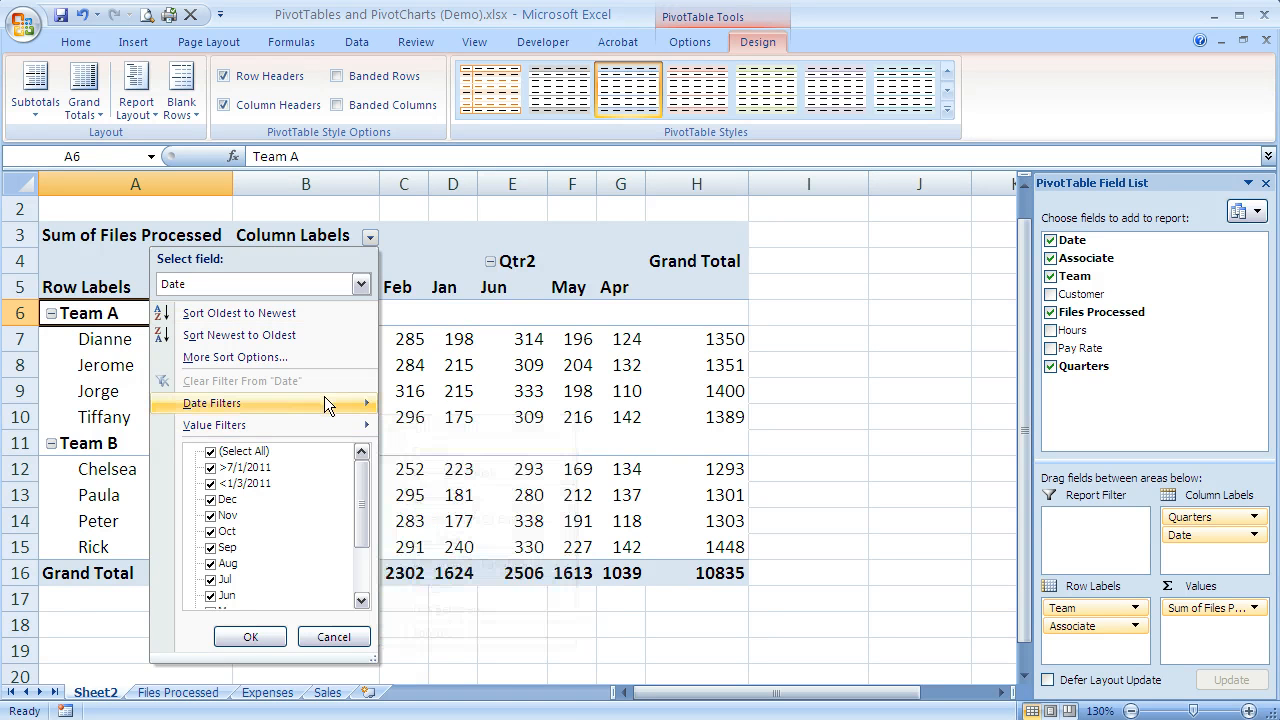
mouse_move(324, 396)
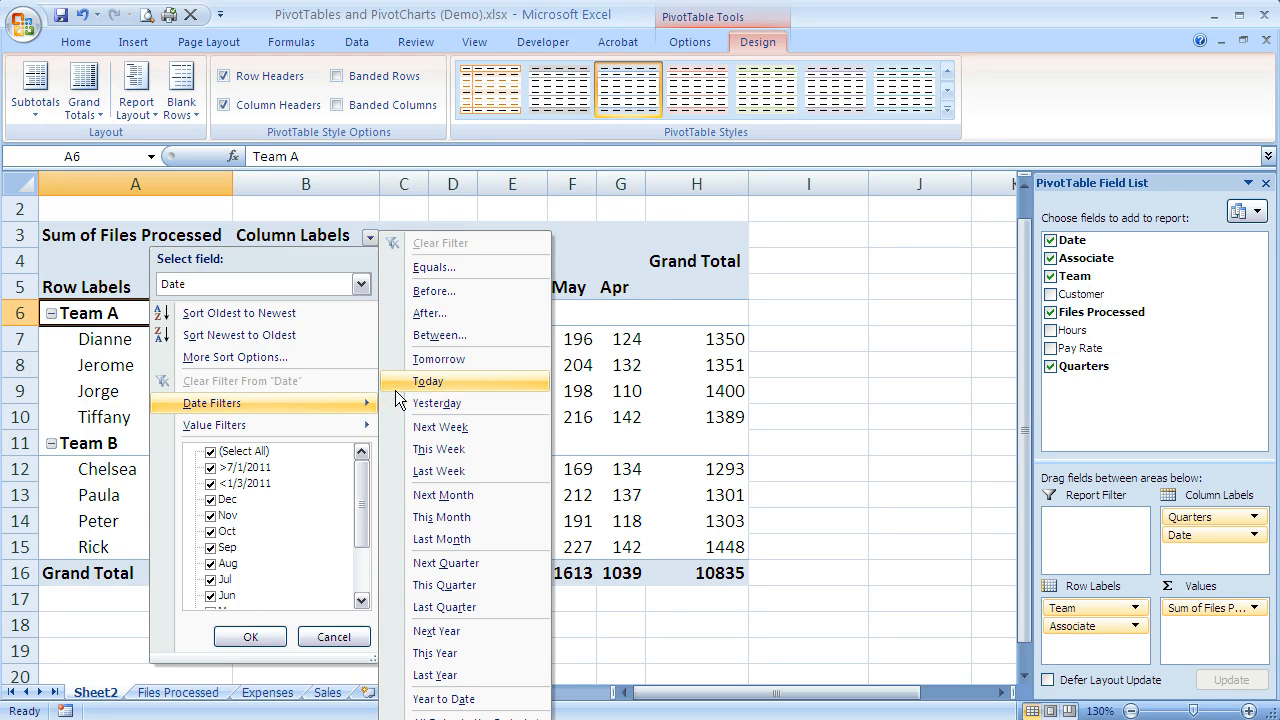
click(434, 292)
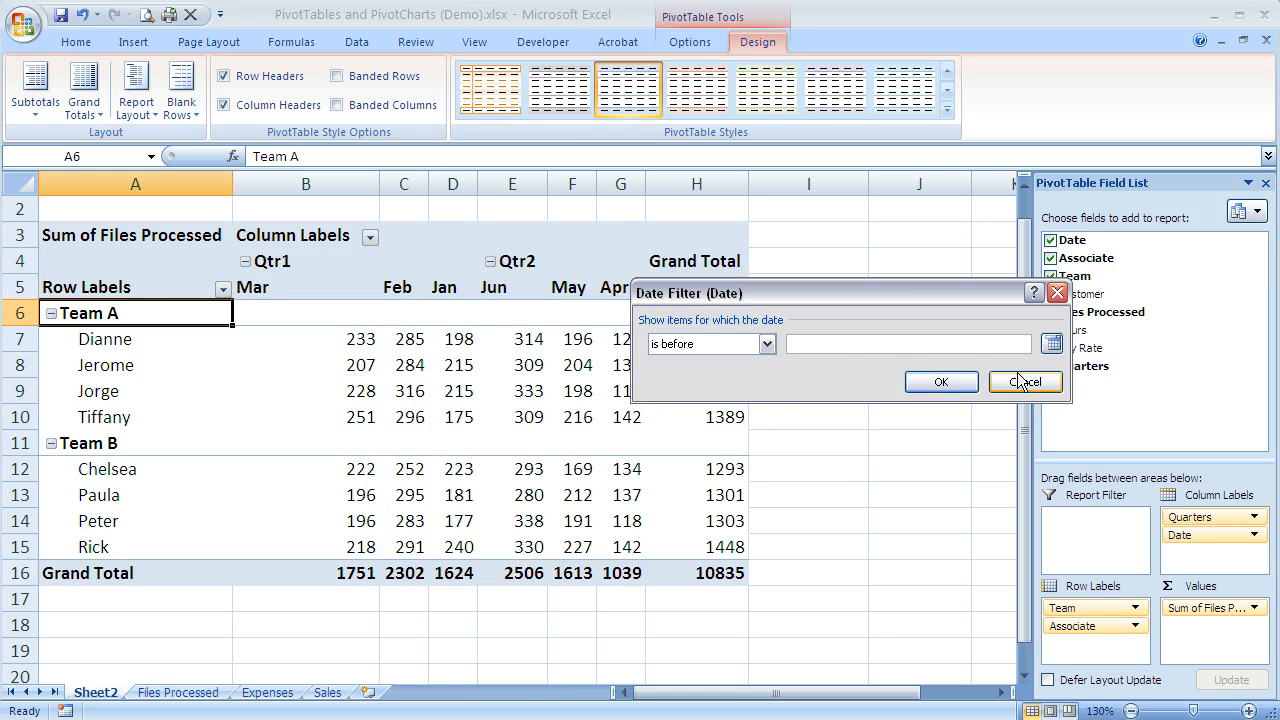
click(1053, 343)
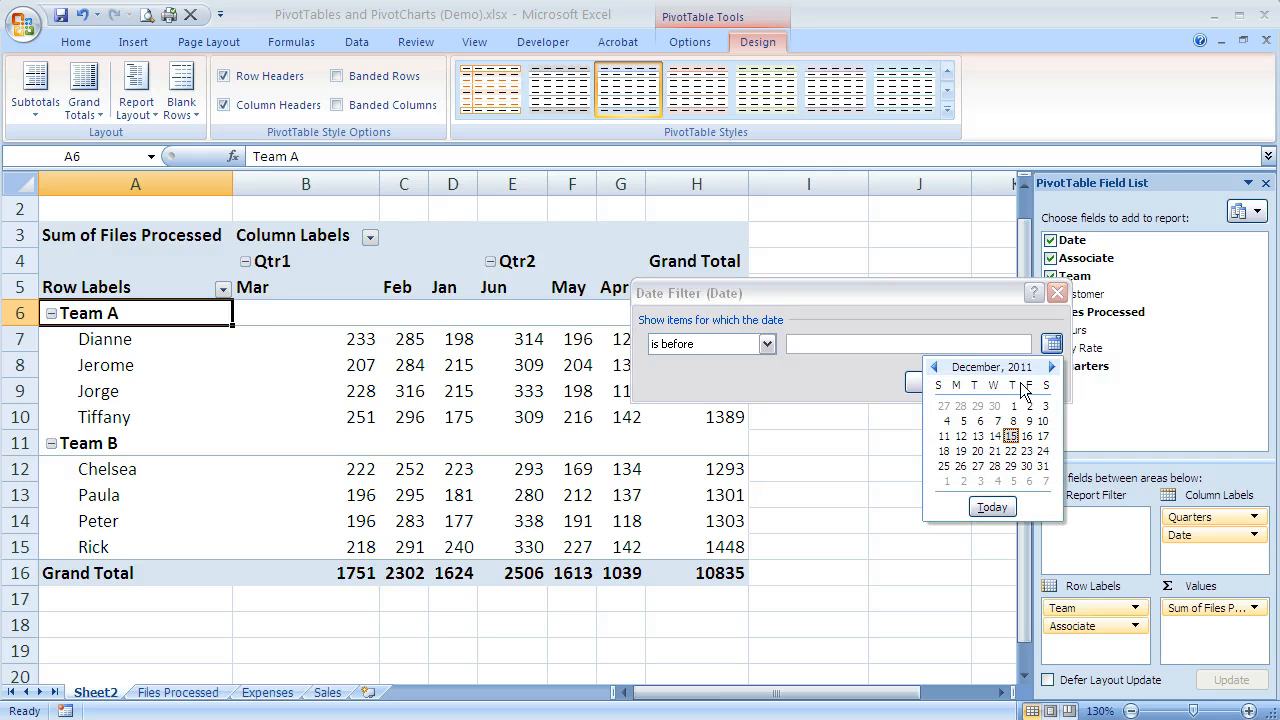
click(935, 367)
click(935, 367)
click(935, 367)
click(935, 367)
click(935, 367)
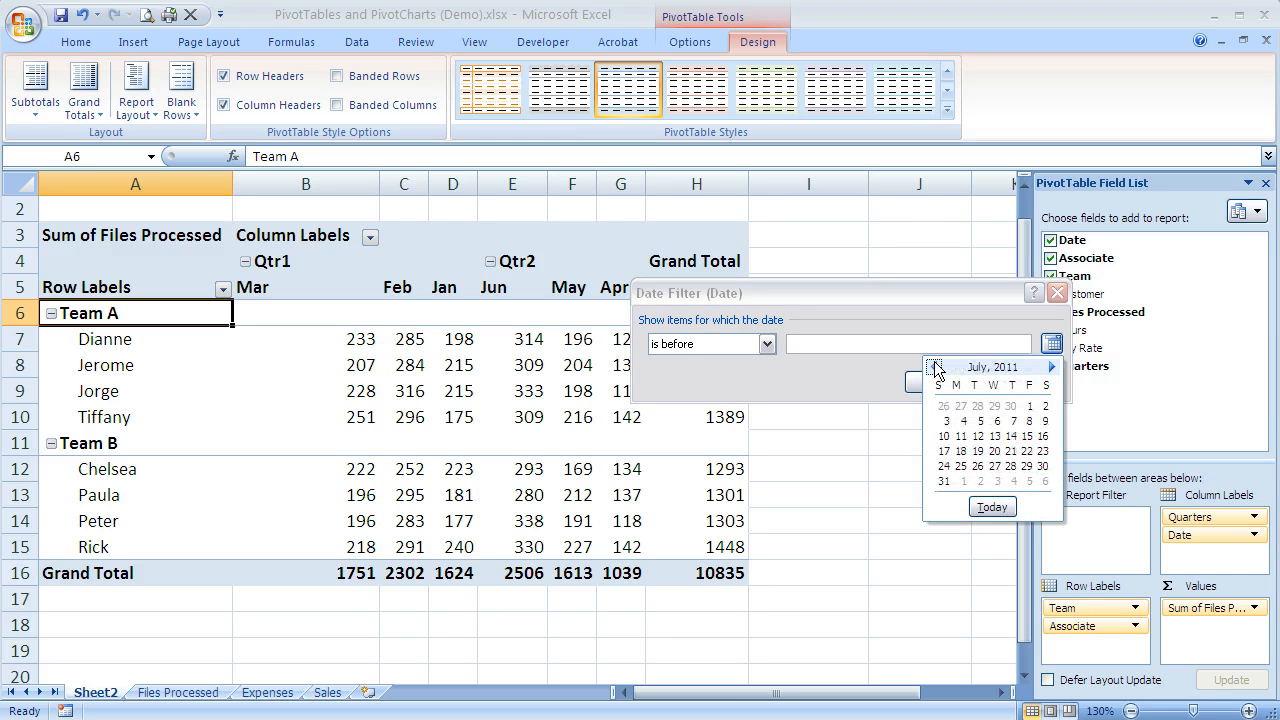
click(935, 367)
click(935, 367)
click(935, 367)
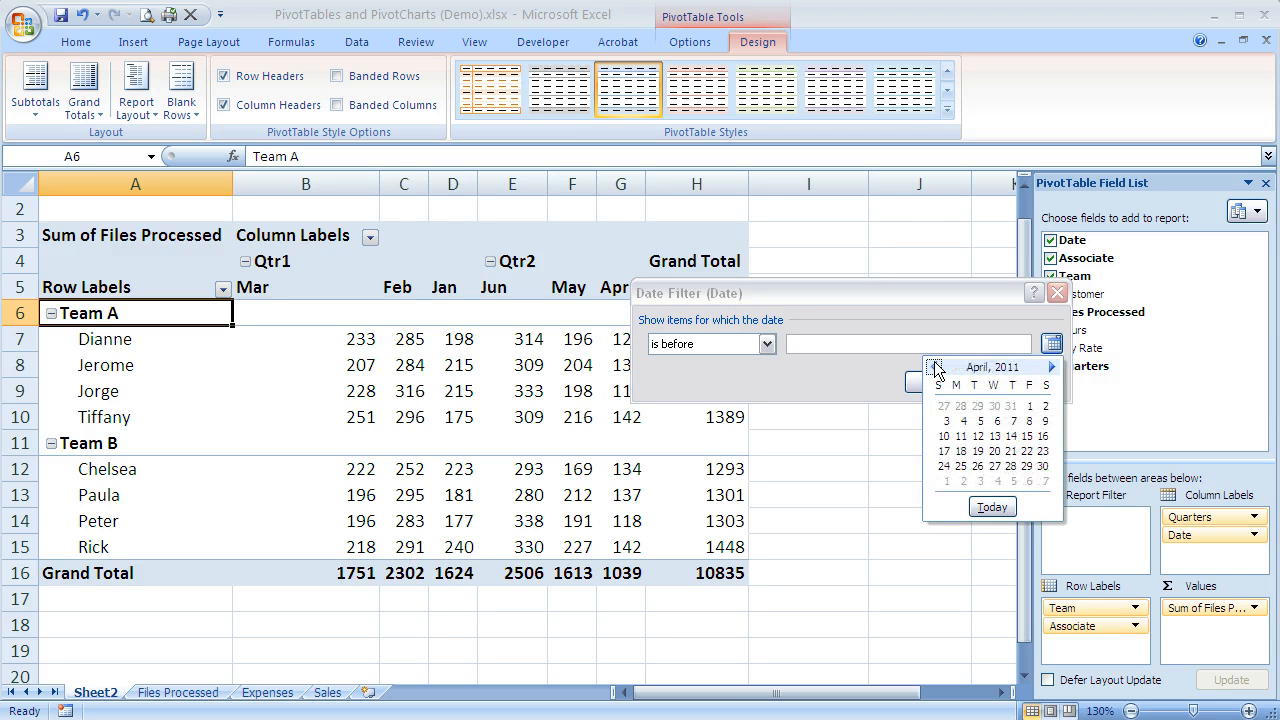
click(1027, 436)
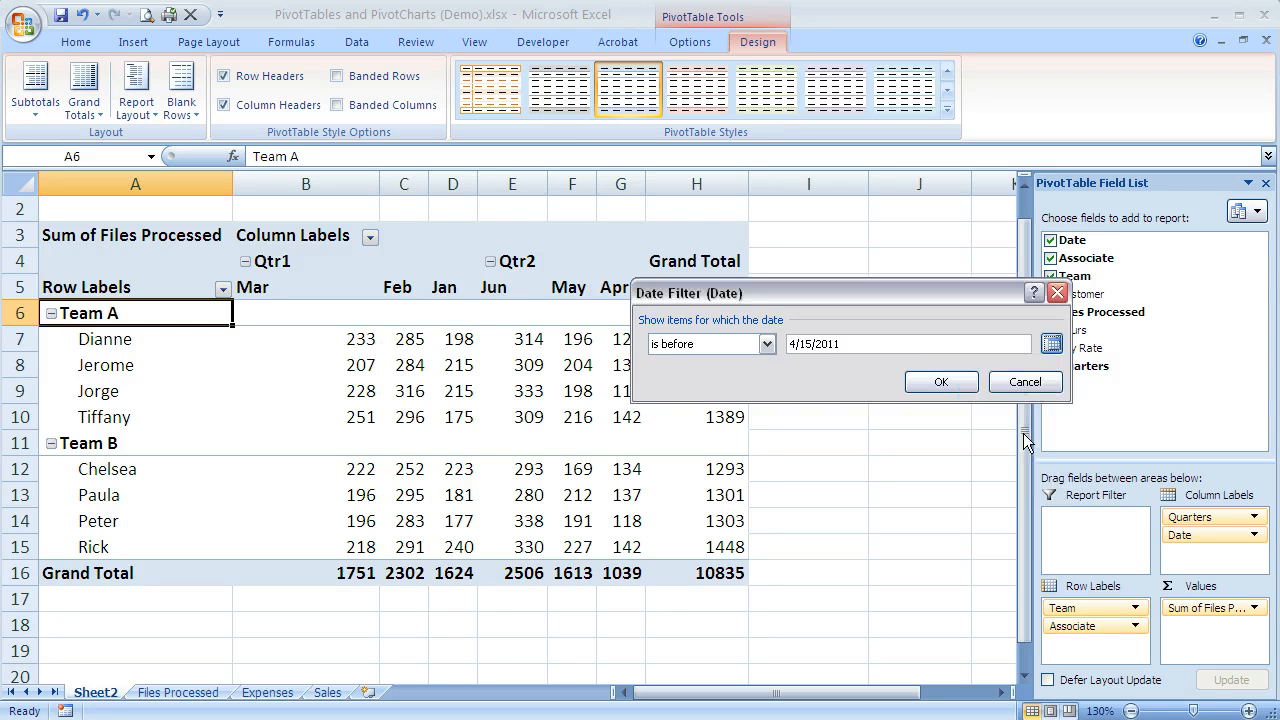
click(938, 385)
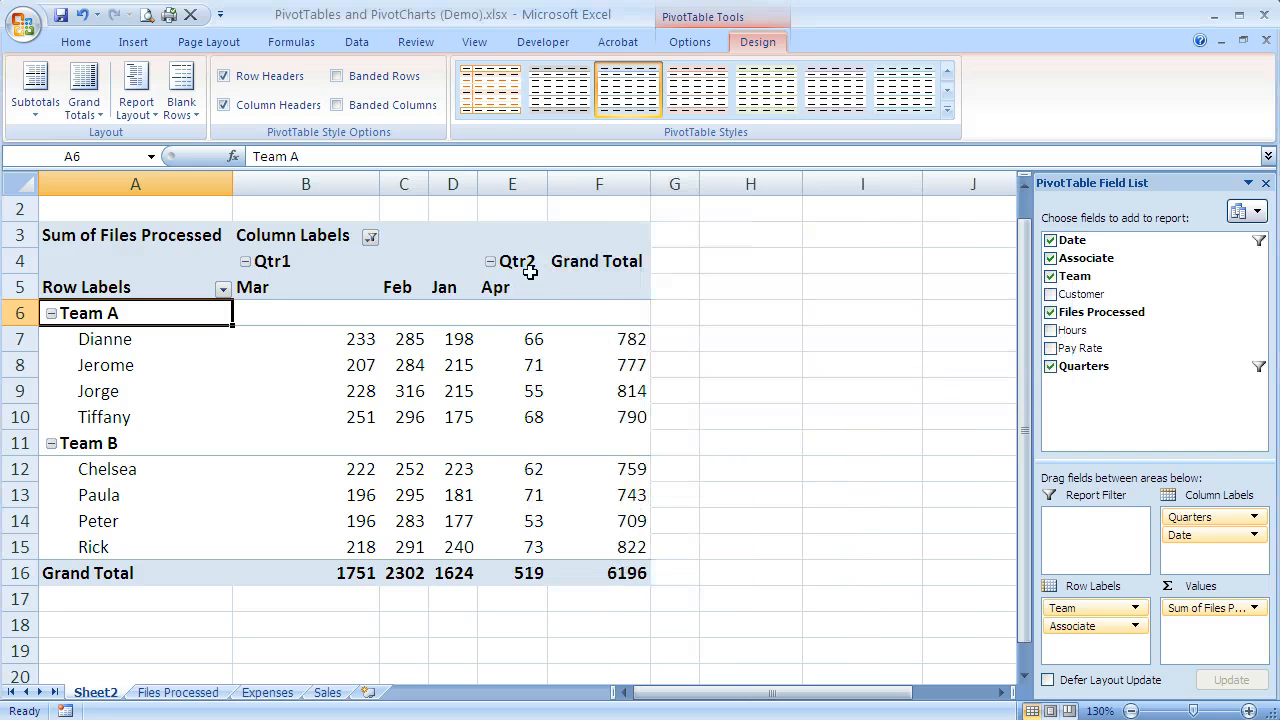
Step: Clear the date filter from the Quarters field in the column labels
mouse_move(287, 337)
mouse_move(564, 392)
click(369, 238)
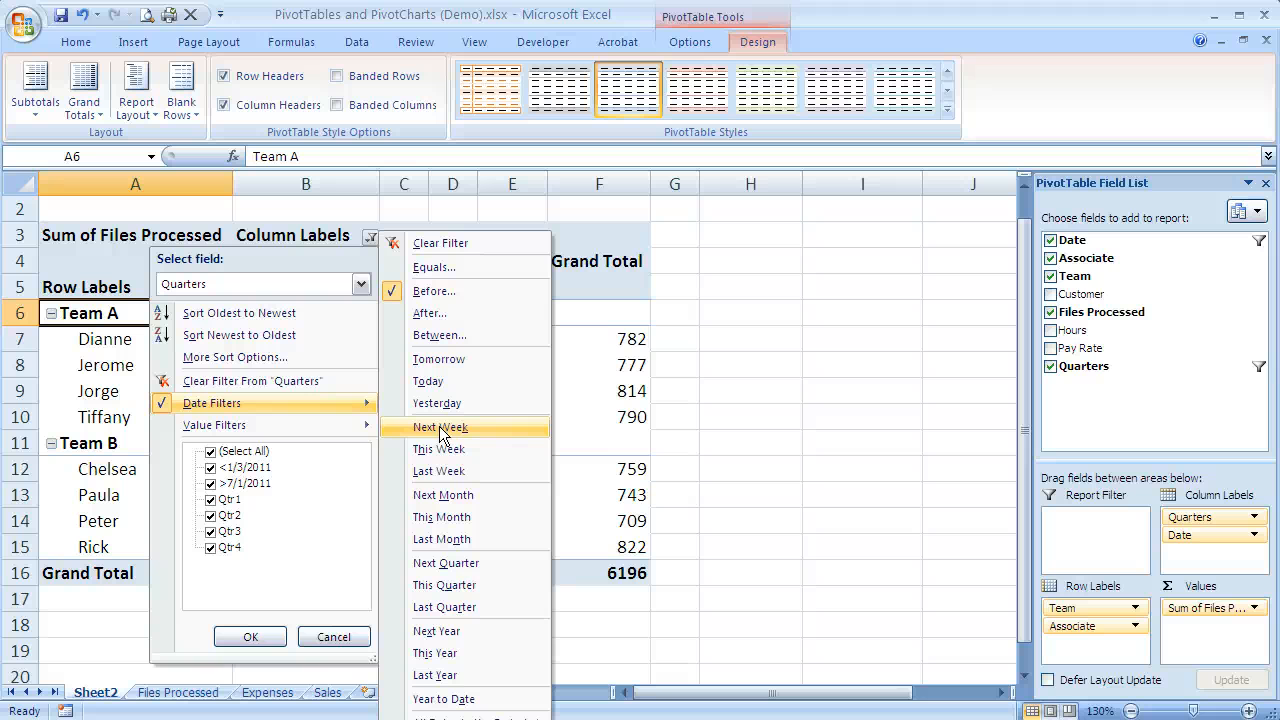
click(344, 378)
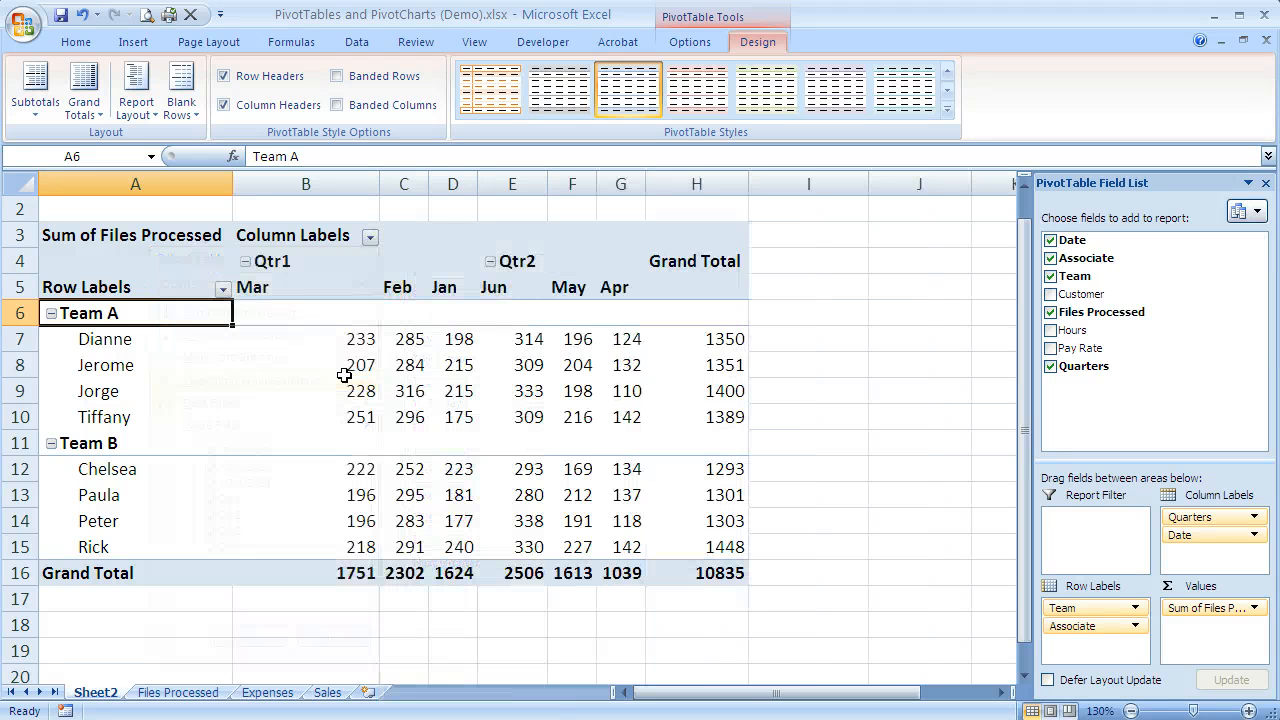
Step: Examine the column labels' filter options for the Date field, leaving the filter unchanged
click(370, 237)
key(alt+Down)
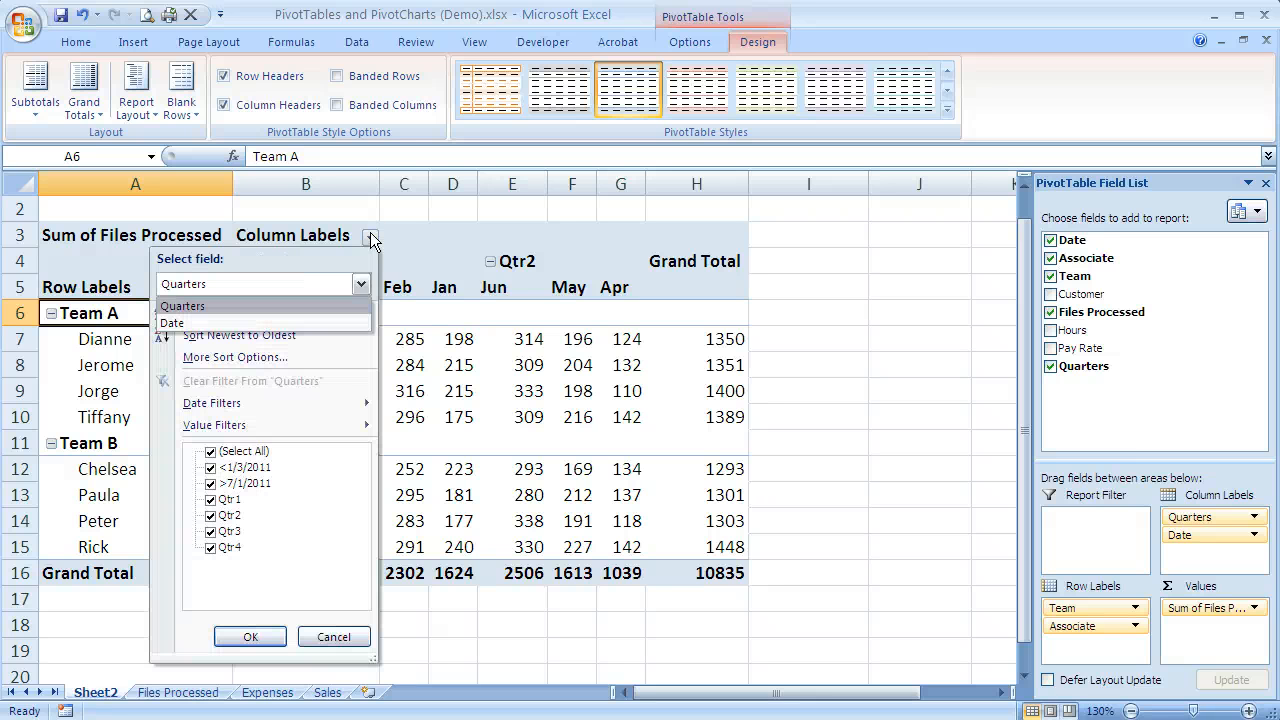
key(Down)
key(Return)
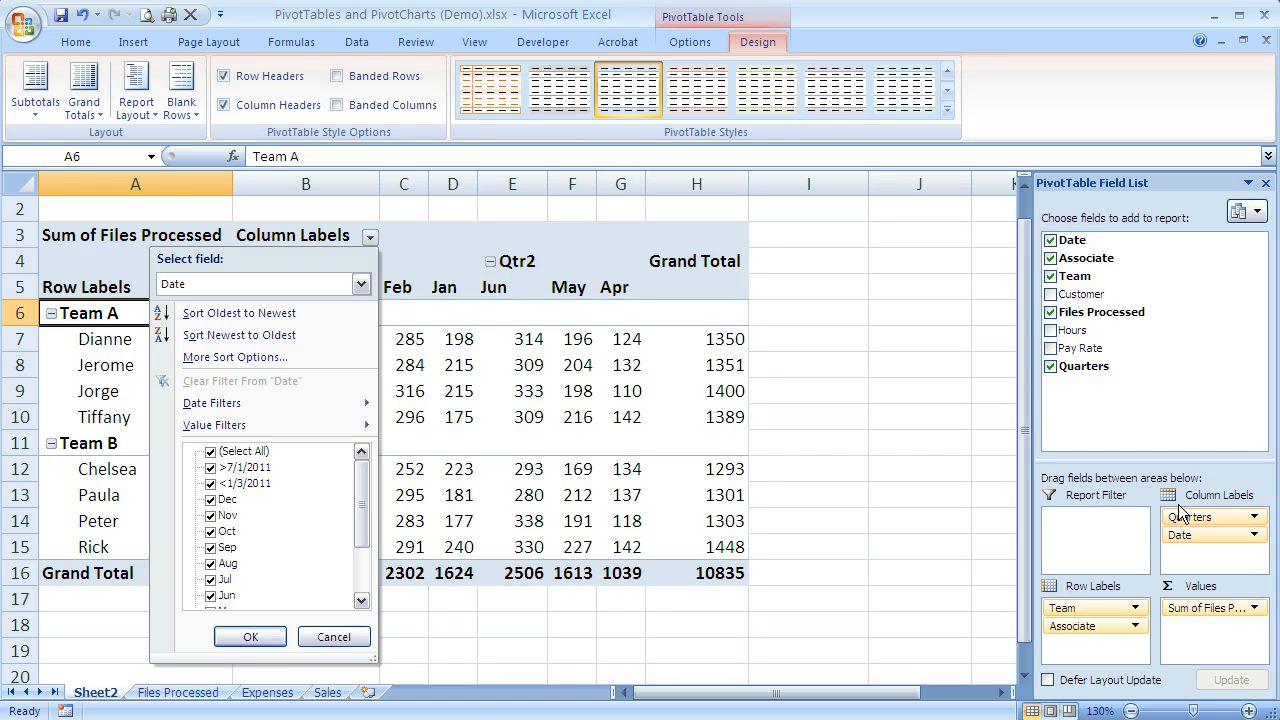
click(334, 637)
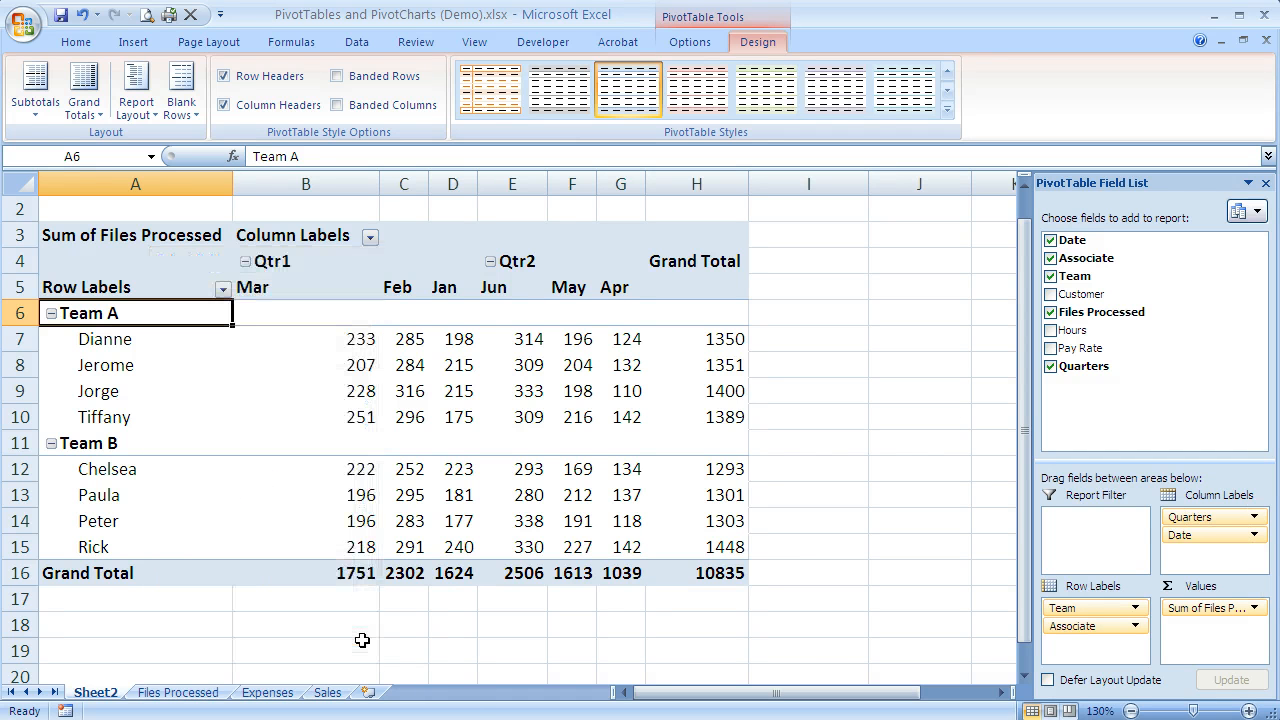